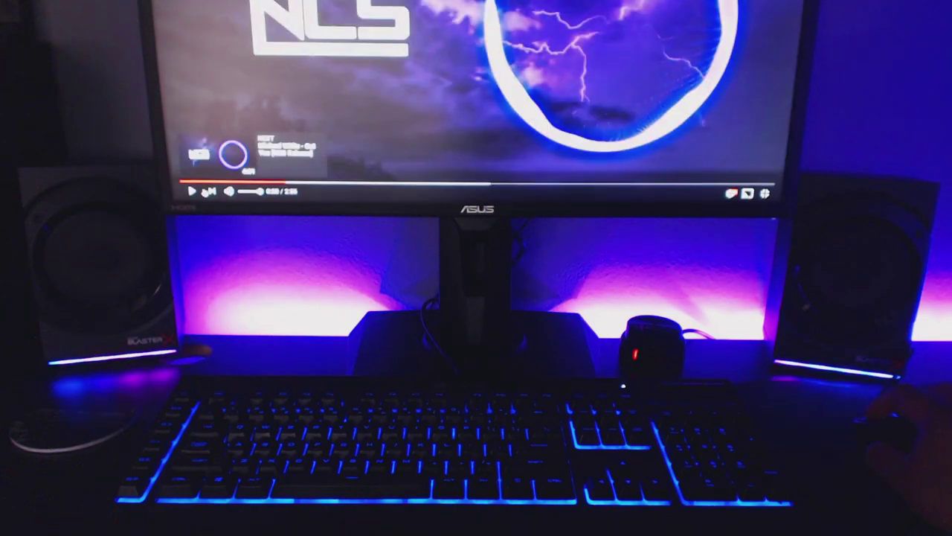
left_click(308, 184)
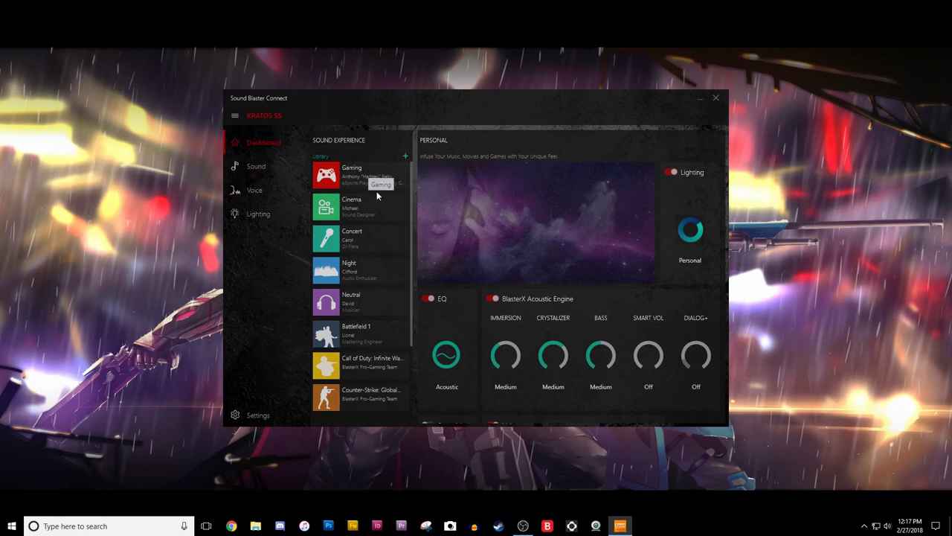
Step: Look through the Sound Experience profile library, from the Gaming profile down to Personal
scroll(367, 243, "down", 2)
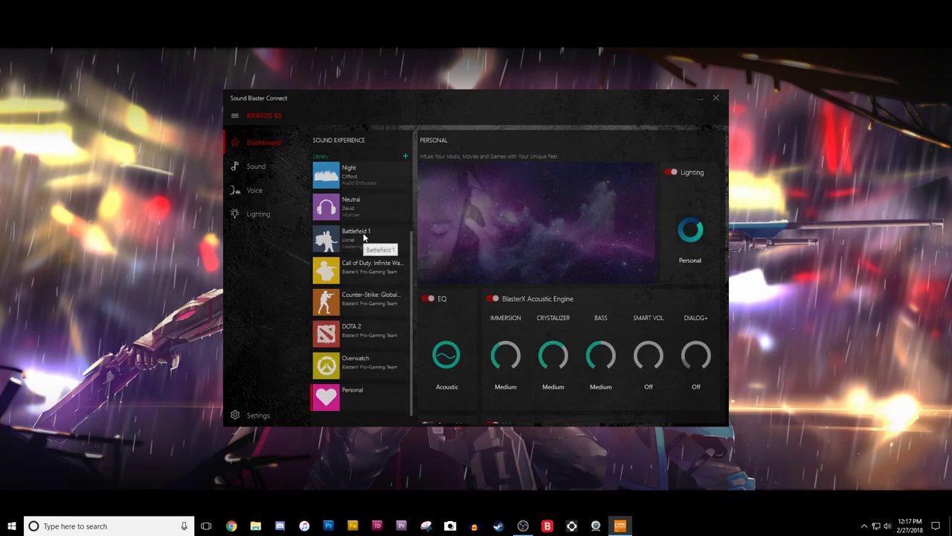
scroll(364, 248, "up", 2)
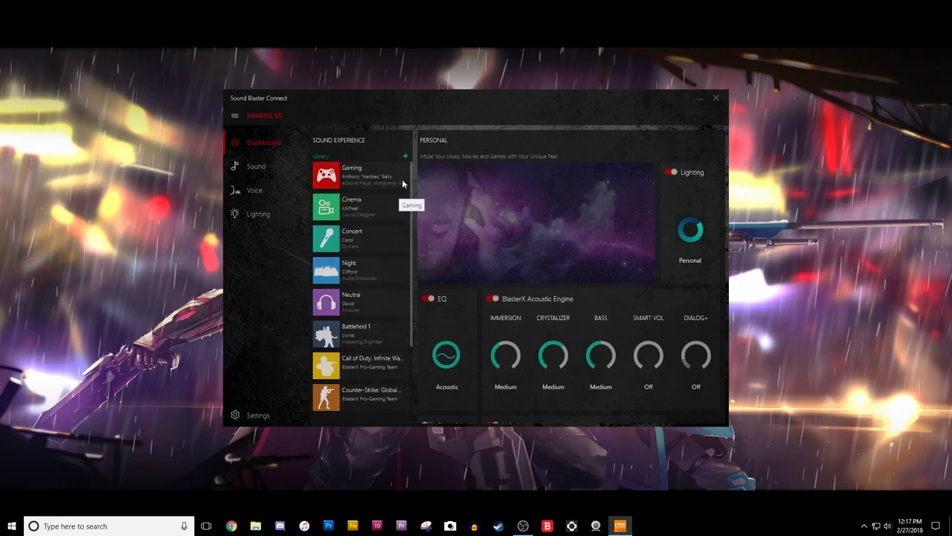
scroll(378, 266, "down", 3)
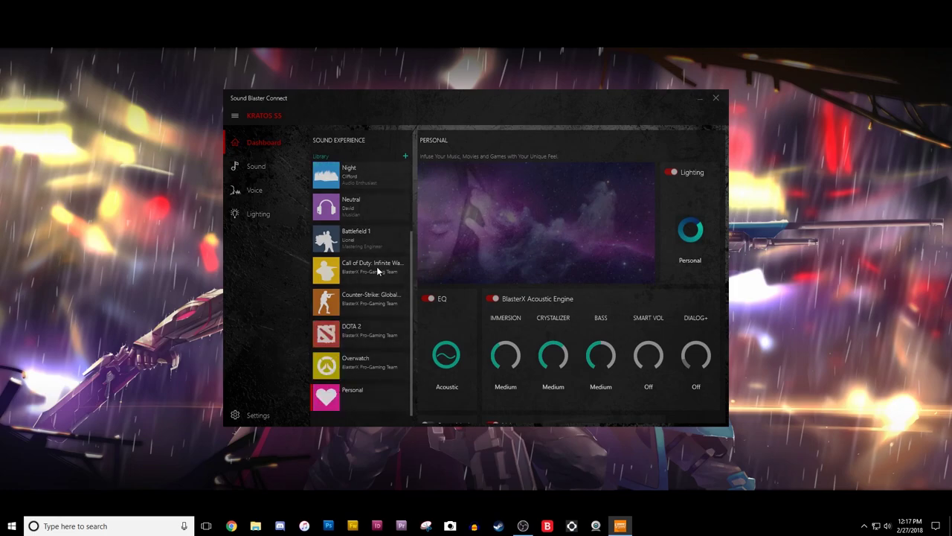
scroll(376, 267, "up", 3)
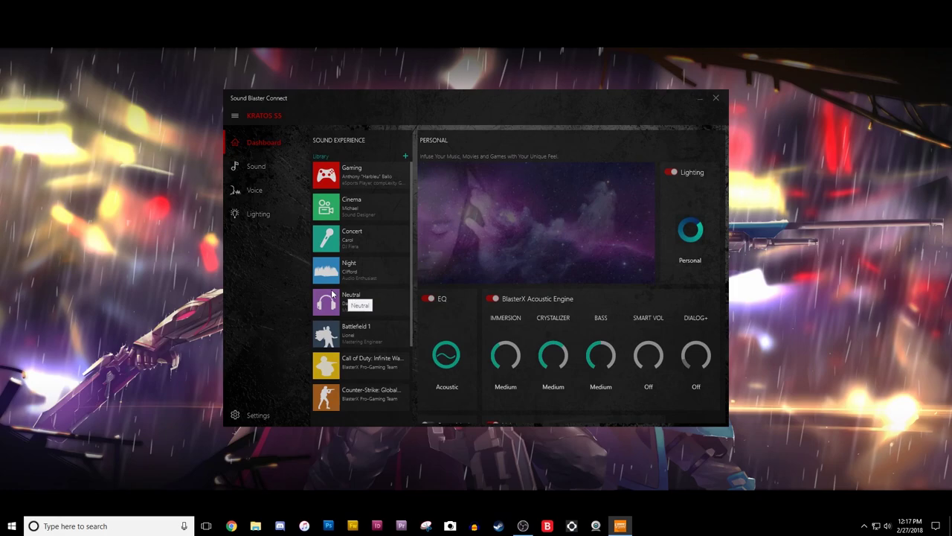
scroll(366, 223, "down", 1)
scroll(366, 223, "down", 2)
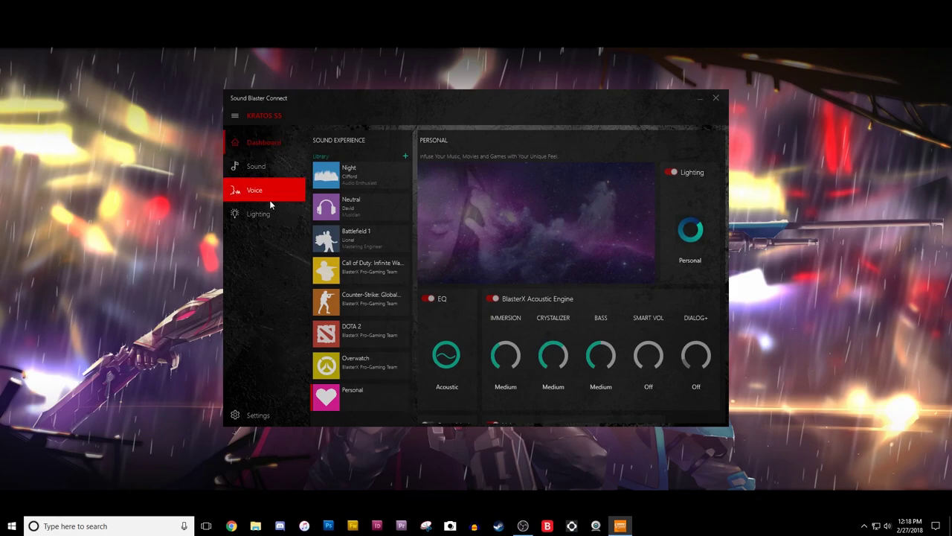
Step: Review the Personal profile's dashboard, including the EQ, BlasterX Acoustic Engine, Scout Mode and Voice sections
scroll(670, 389, "down", 3)
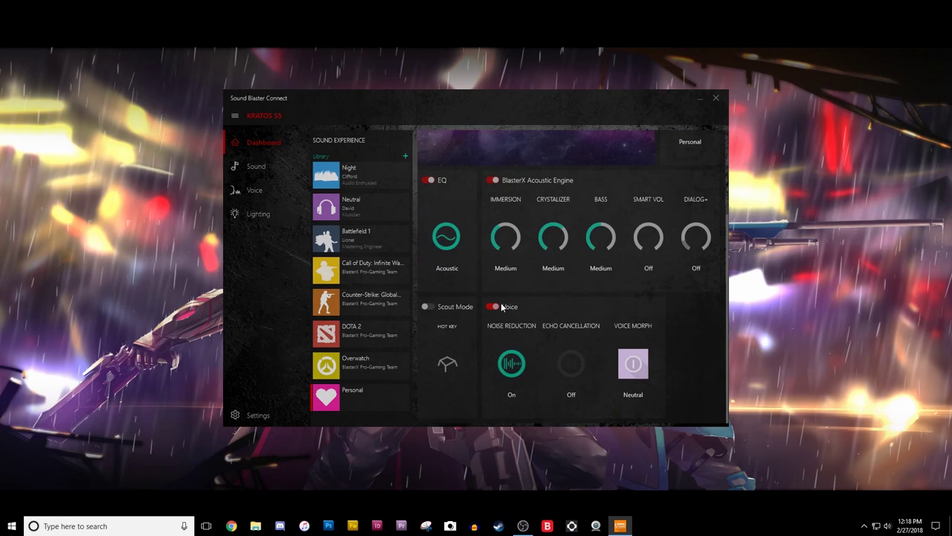
scroll(546, 322, "up", 3)
scroll(645, 291, "down", 3)
scroll(491, 306, "up", 3)
Step: Open the Personal profile's equalizer and view its list of EQ presets
left_click(445, 329)
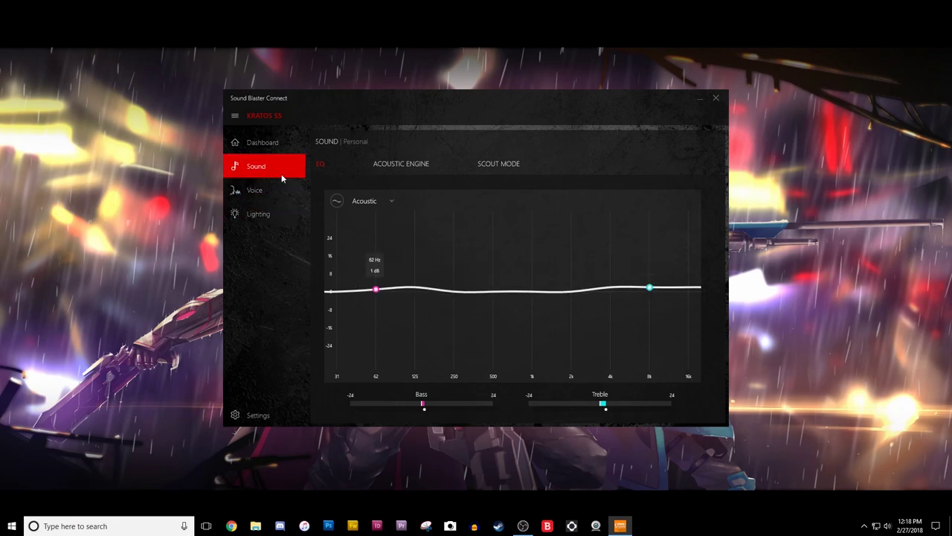
left_click(390, 202)
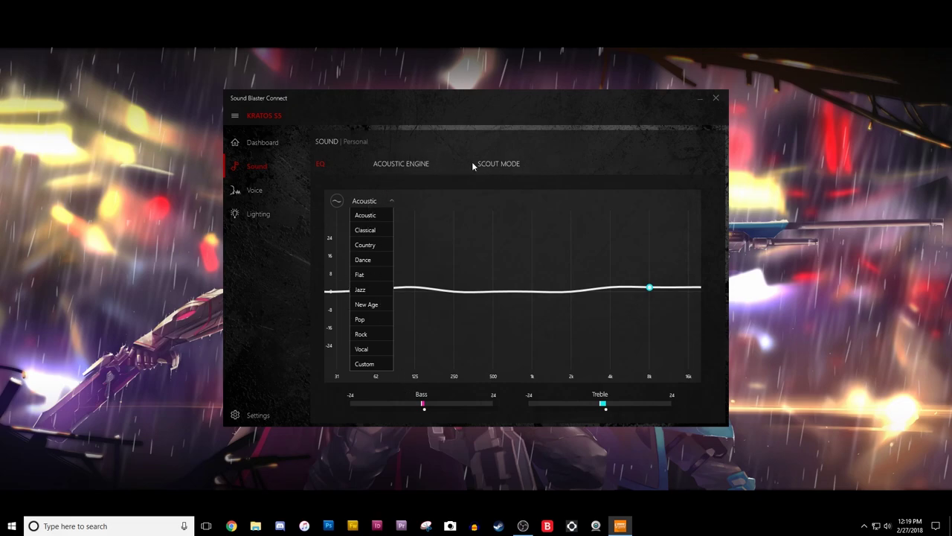
left_click(426, 160)
Step: View the Acoustic Engine effects and the Scout Mode options, and return to the equalizer
left_click(421, 159)
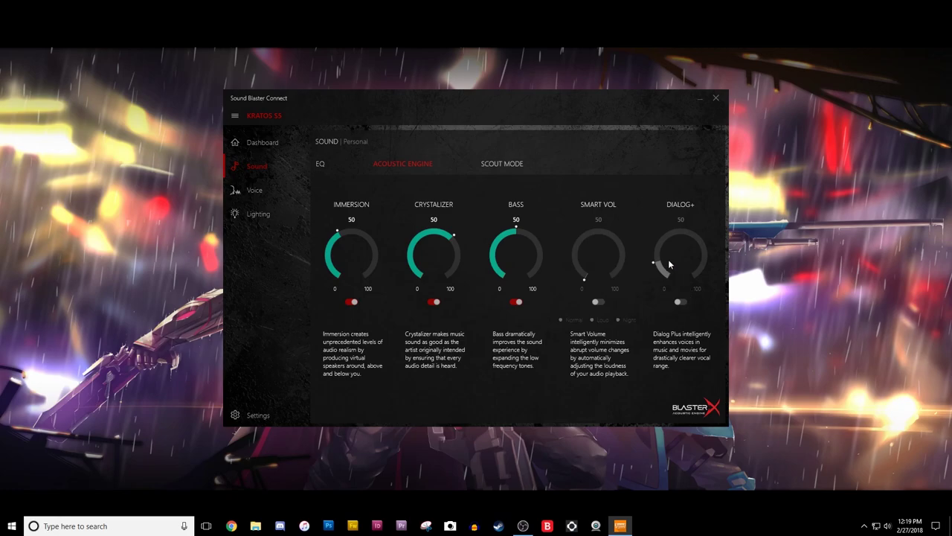
left_click(513, 163)
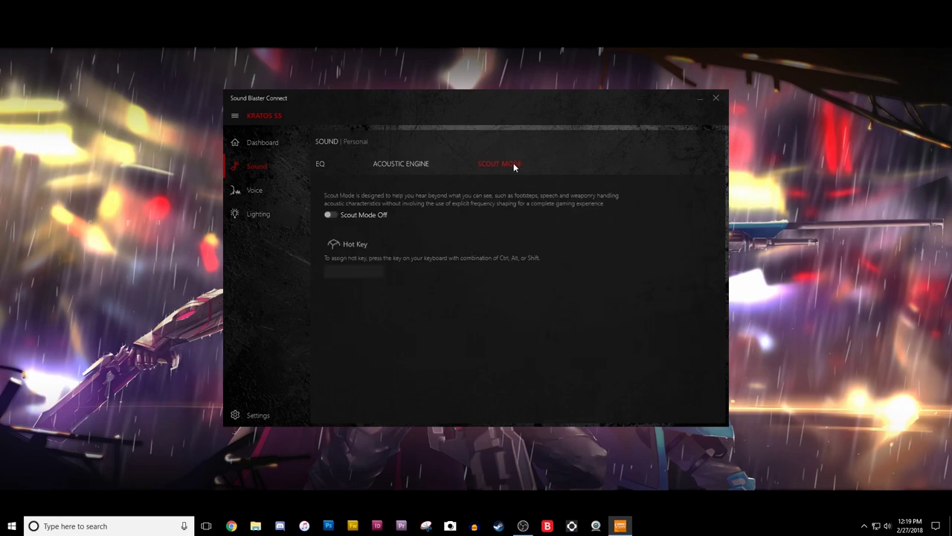
left_click(422, 163)
left_click(322, 163)
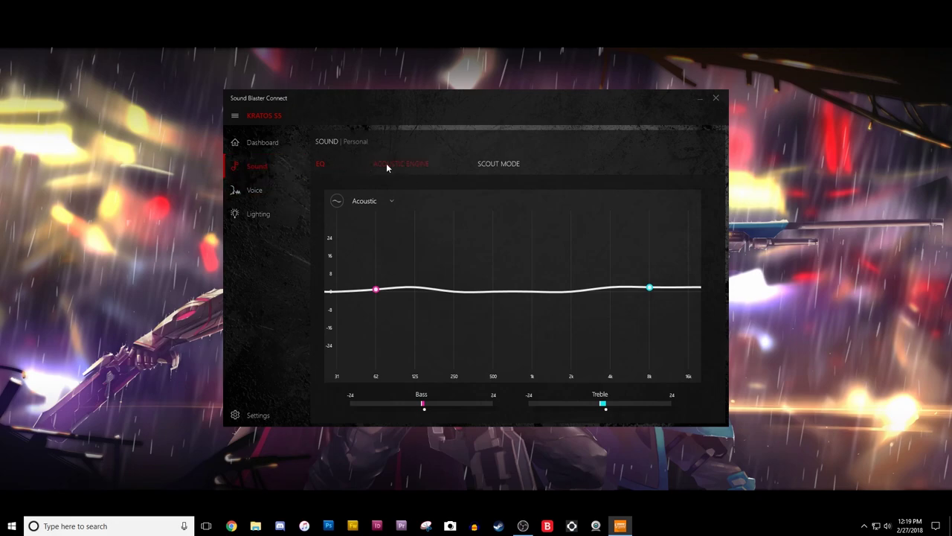
Step: View the Personal profile's voice morph and clarity options, and open the lighting settings
left_click(276, 190)
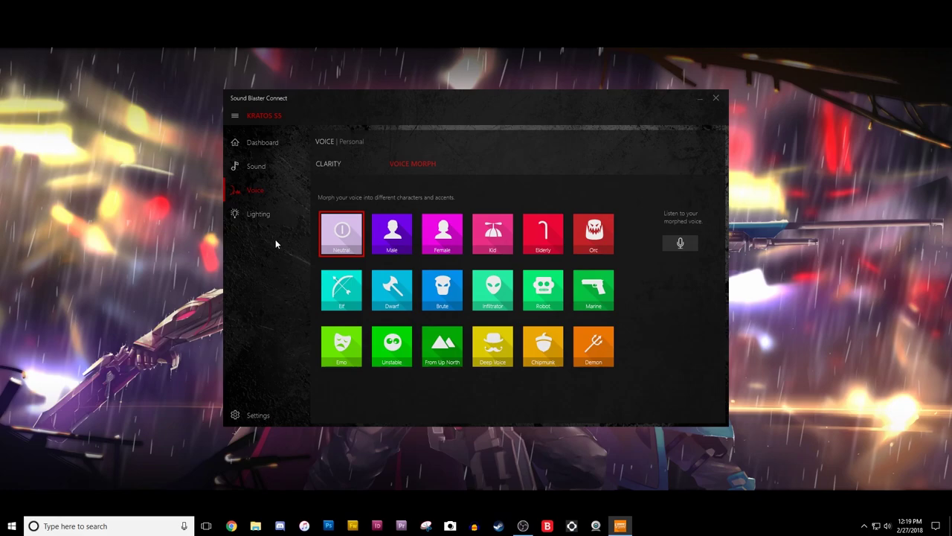
left_click(339, 168)
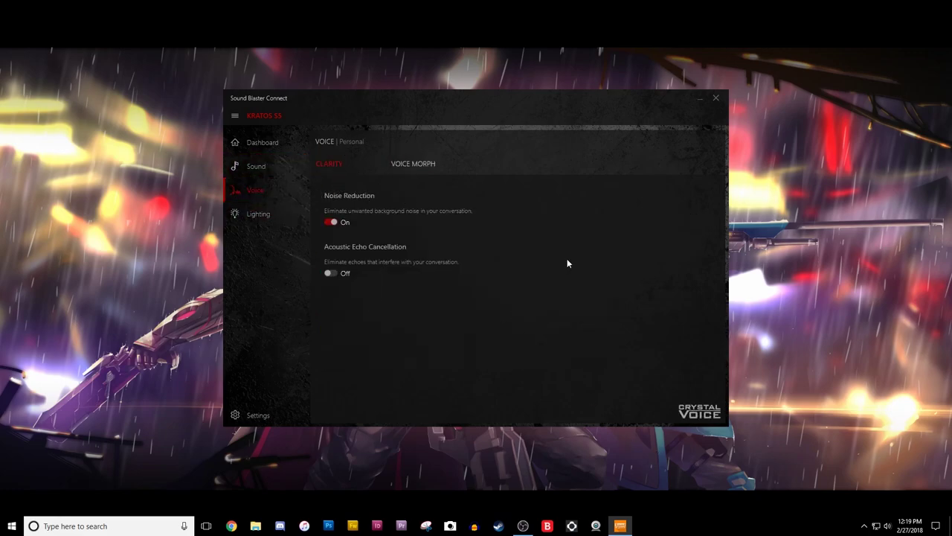
left_click(285, 218)
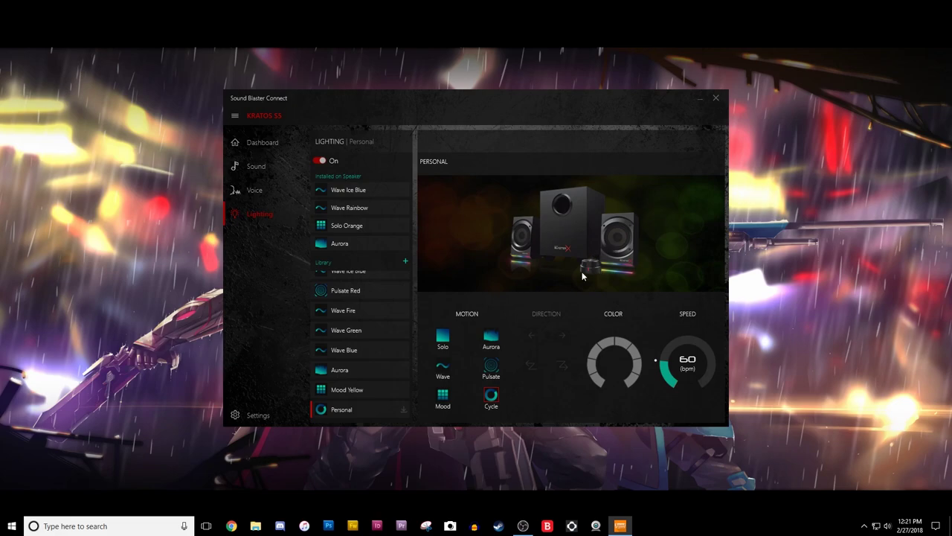
Step: Return to the voice settings, compare the Clarity options with the voice morph presets, and end on Voice Morph
left_click(254, 189)
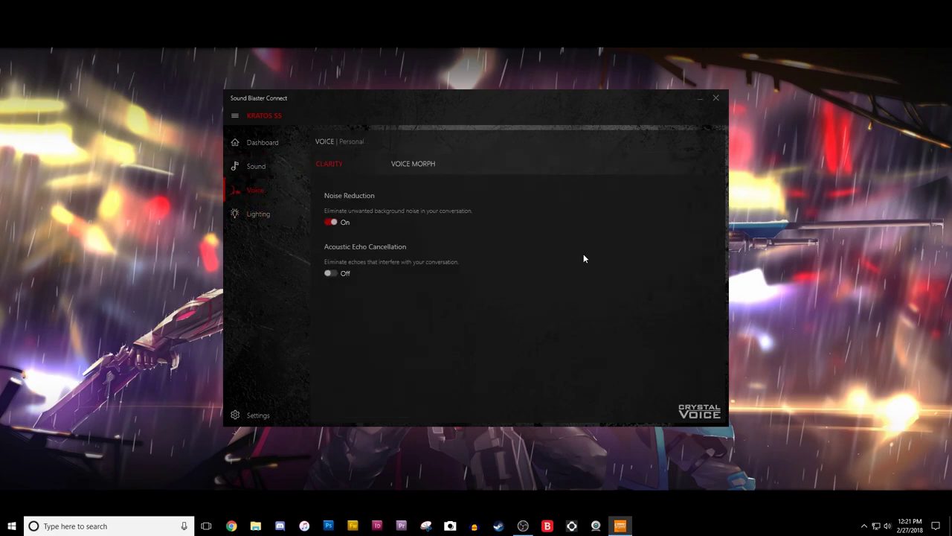
left_click(417, 164)
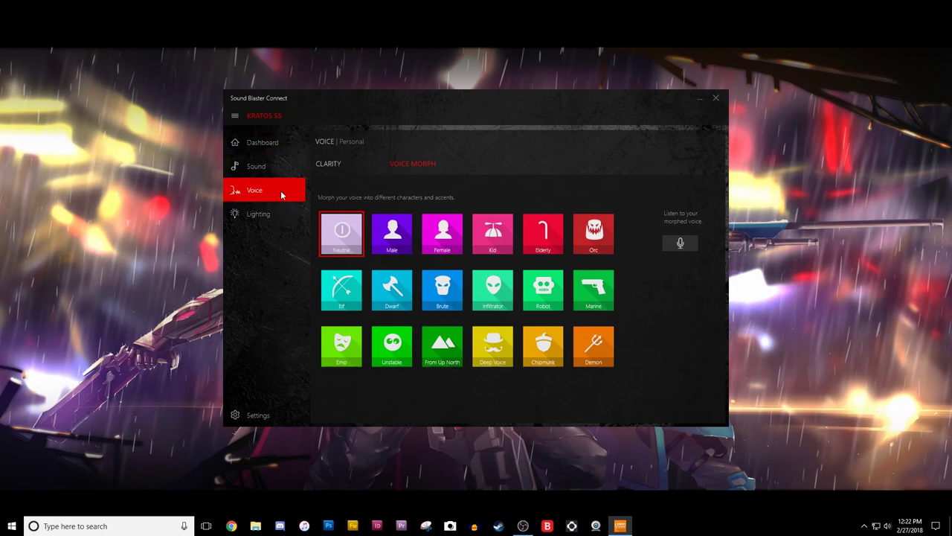
left_click(258, 196)
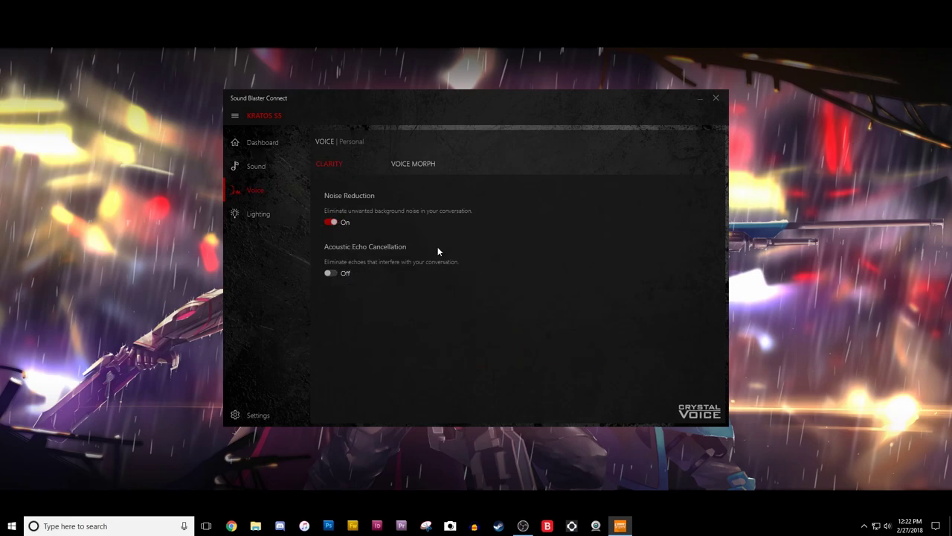
left_click(408, 163)
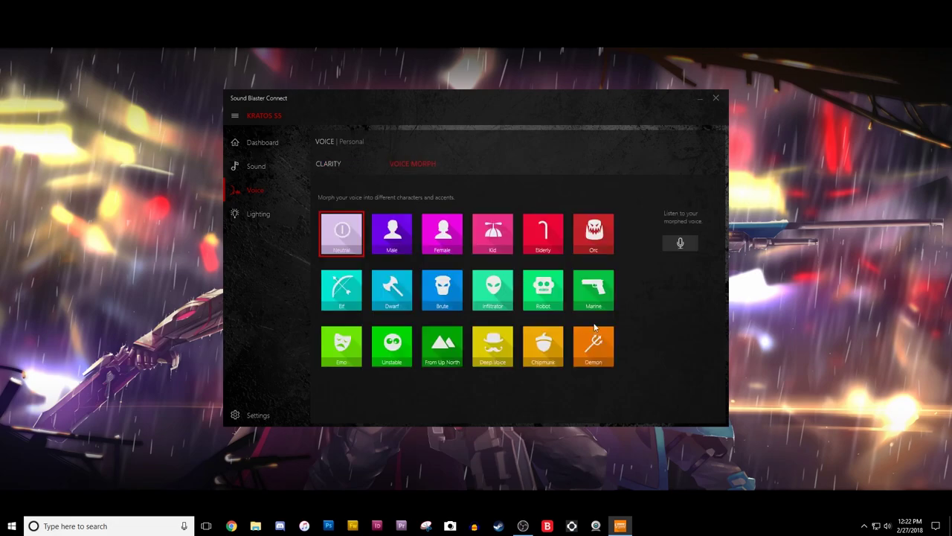
Step: Try the Orc, Brute, Kid and Chipmunk voice morphs and reset the voice to Neutral
left_click(595, 238)
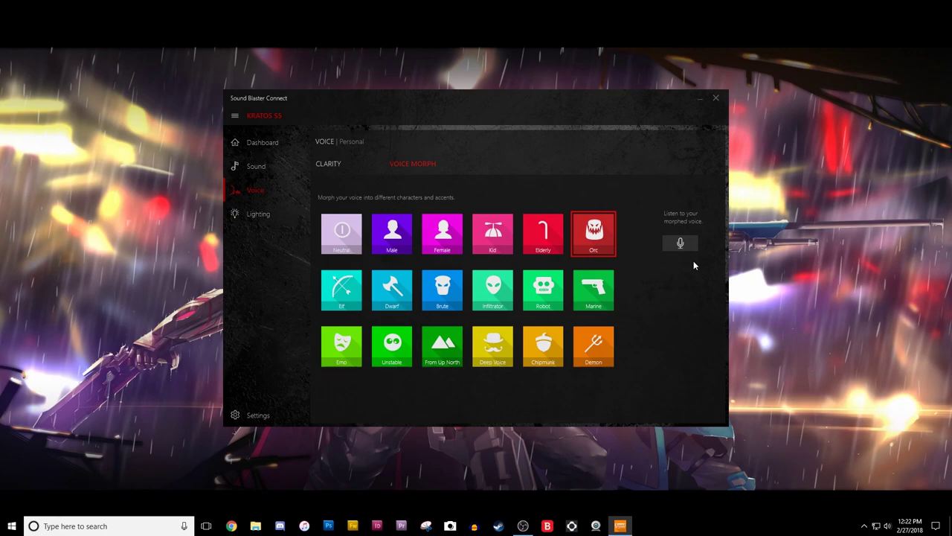
left_click(453, 292)
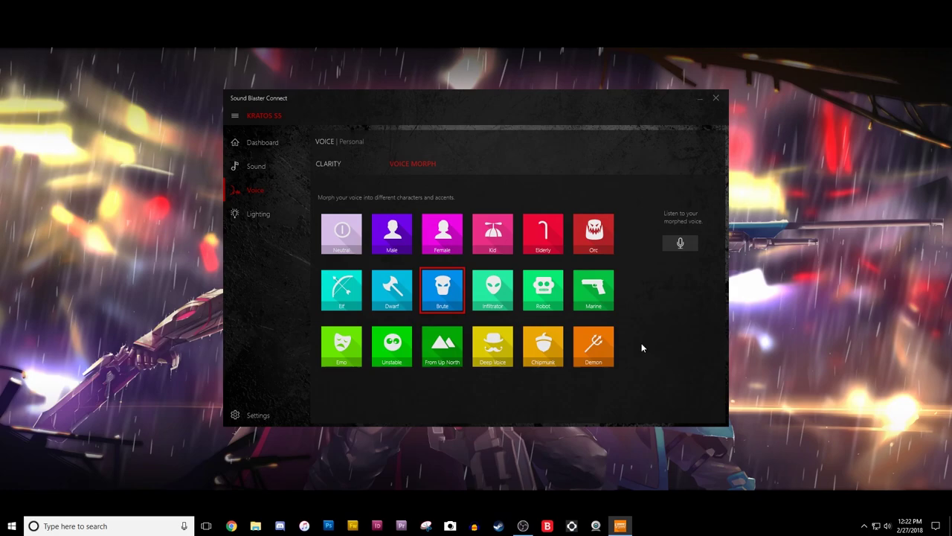
left_click(503, 230)
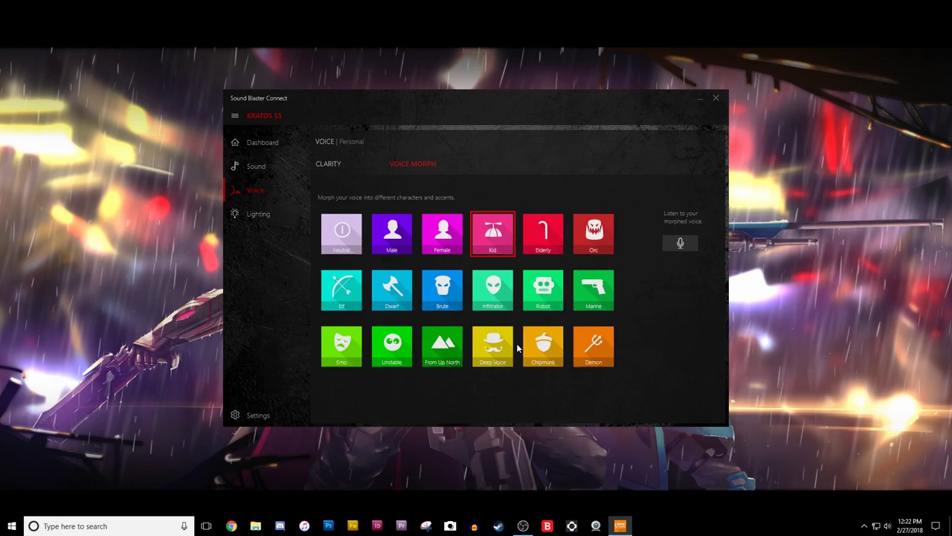
left_click(543, 344)
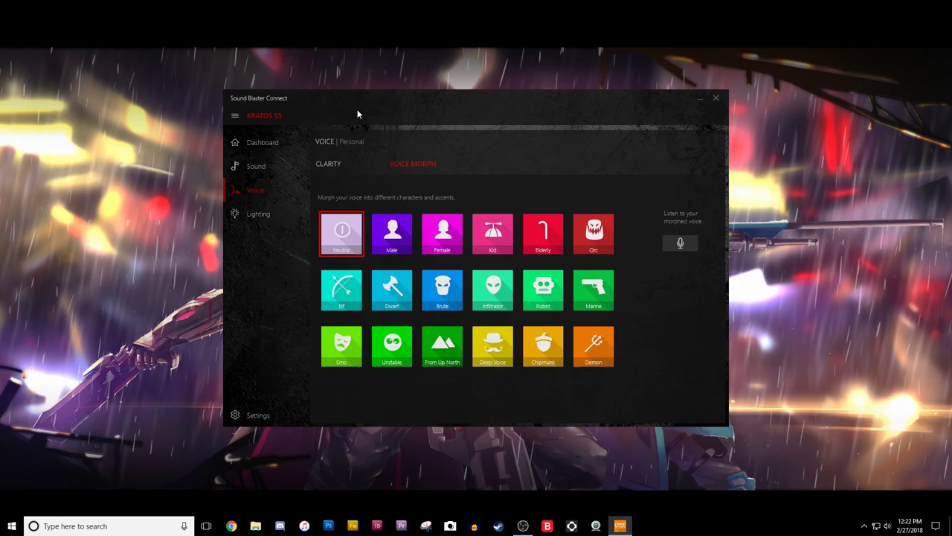
Step: Preview the speaker-installed lighting presets Wave Ice Blue, Wave Rainbow, Solo Orange and Aurora, and the library's Wave Rainbow preset
left_click(256, 213)
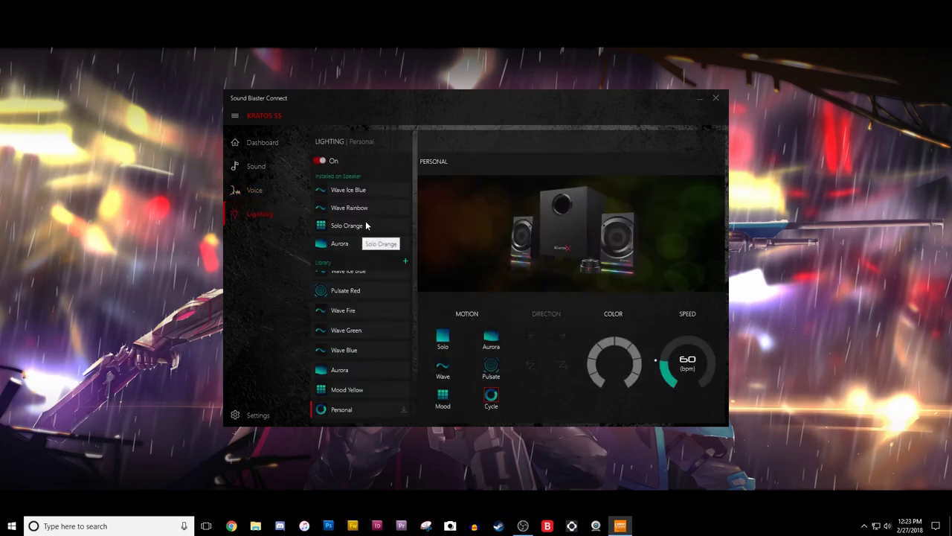
scroll(387, 297, "up", 2)
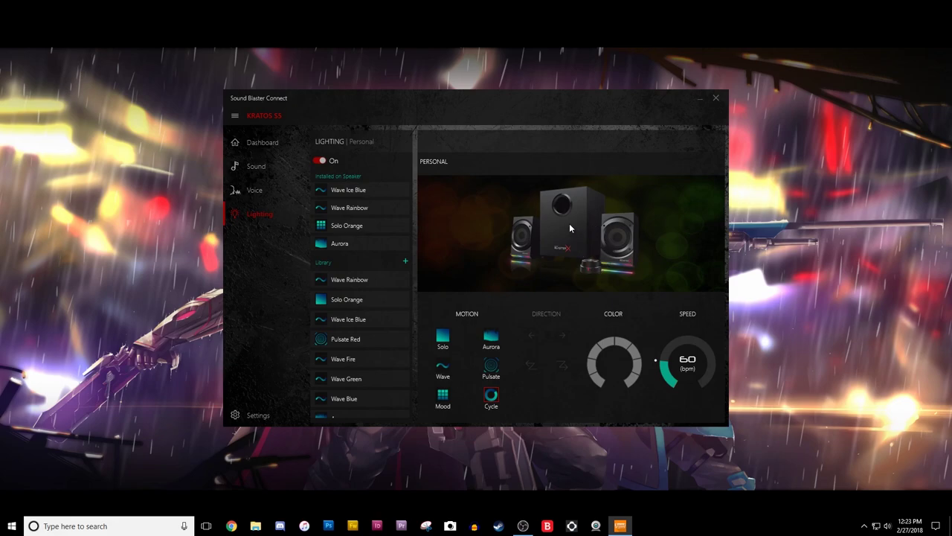
left_click(367, 188)
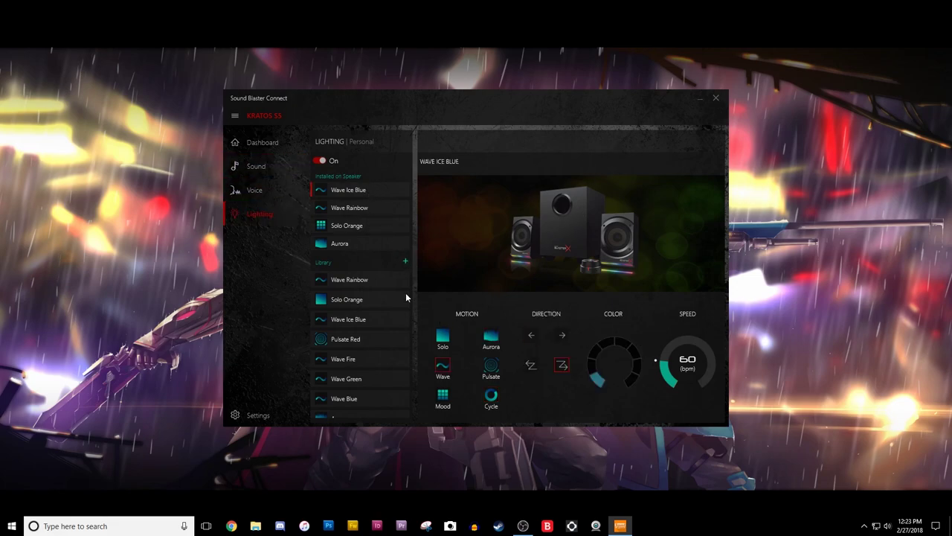
left_click(337, 209)
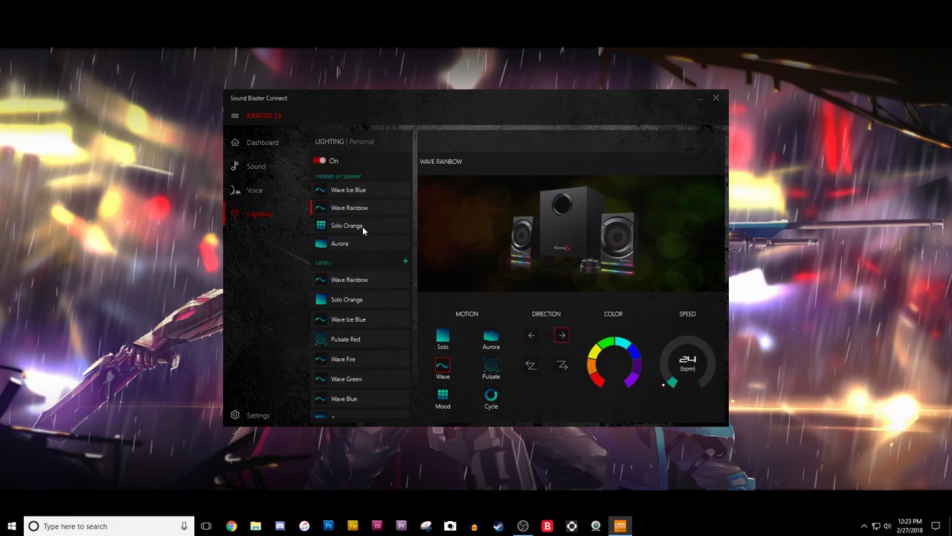
left_click(362, 228)
left_click(364, 242)
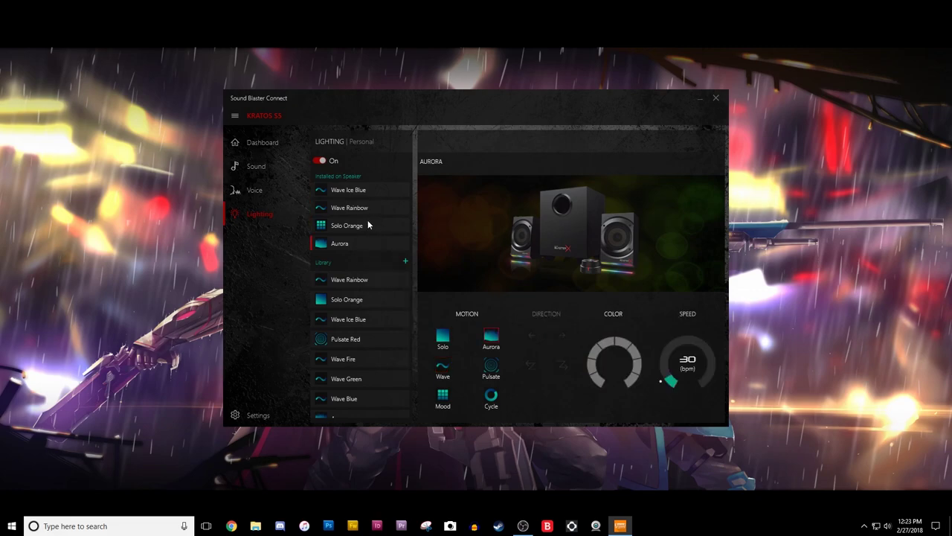
left_click(355, 191)
left_click(356, 279)
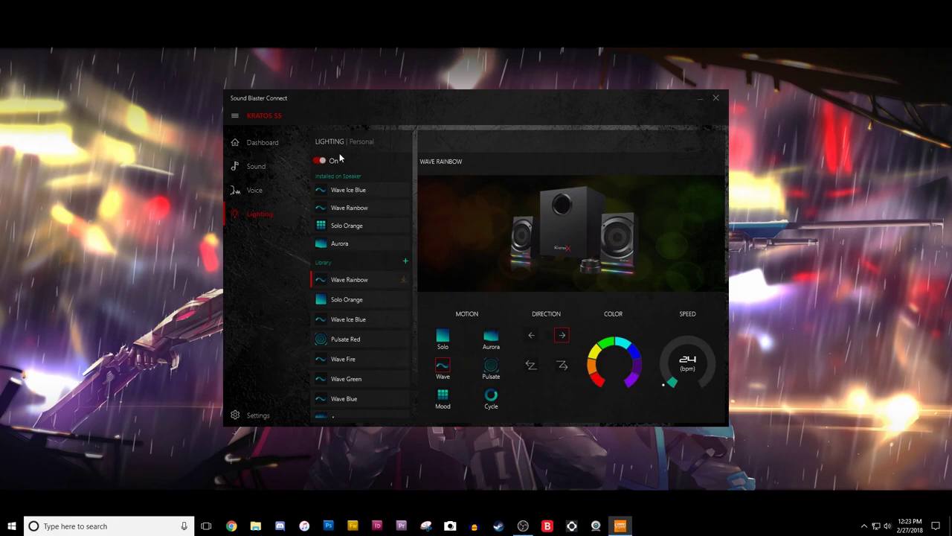
Step: Change the first color segment of the installed Wave Ice Blue lighting to green with opacity 255
left_click(341, 192)
left_click(599, 384)
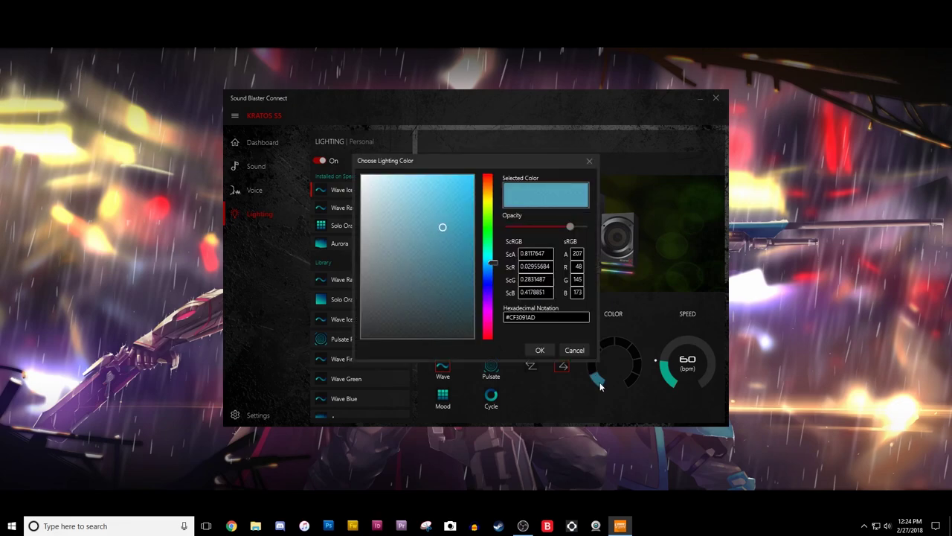
left_click_drag(570, 226, 585, 227)
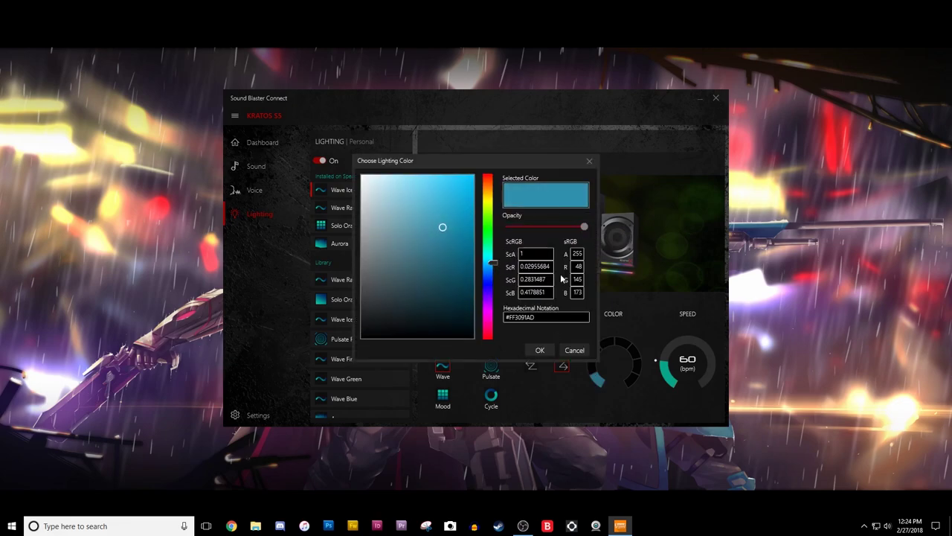
left_click(493, 239)
left_click(540, 349)
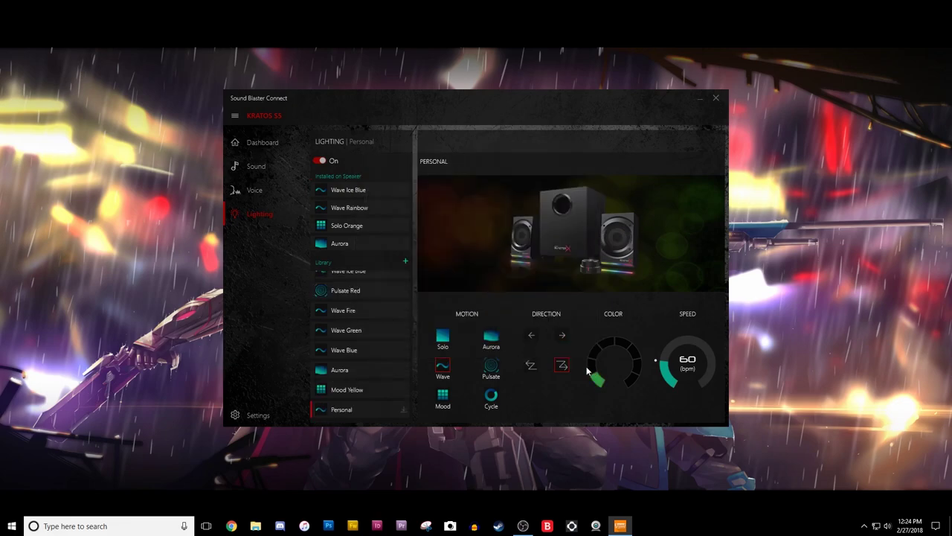
Step: Edit the wave's second color segment, moving the hue to turquoise while keeping the selected color #FF000000, and accept it
left_click(589, 371)
left_click(491, 253)
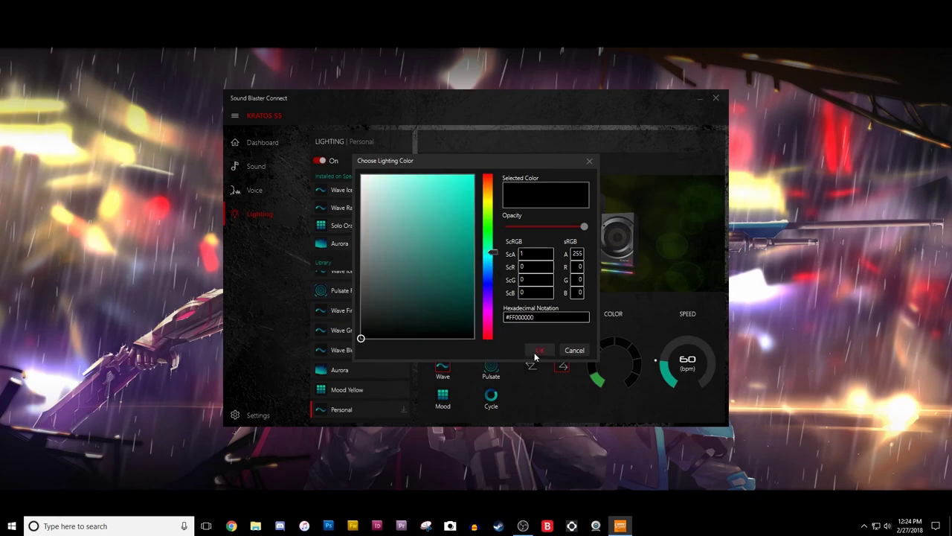
left_click(537, 351)
left_click(596, 366)
left_click(530, 346)
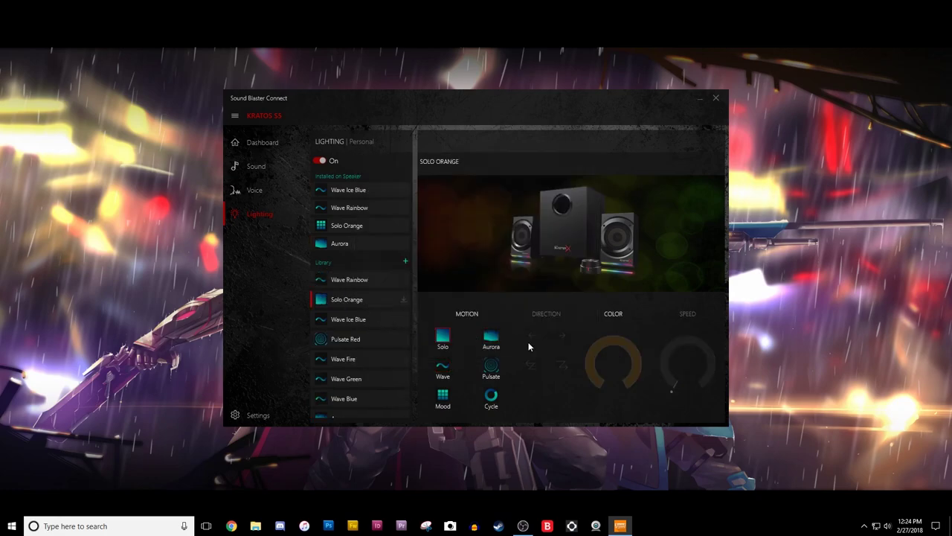
Step: Try blue #FF0022FF and turquoise #FF00FFF5 as the color of the library's Solo Orange lighting
left_click(595, 379)
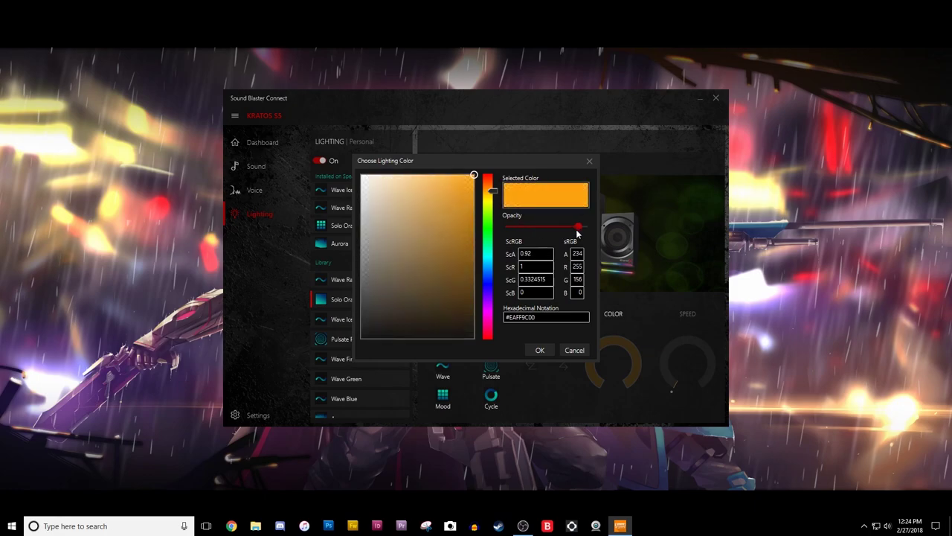
left_click_drag(493, 191, 492, 280)
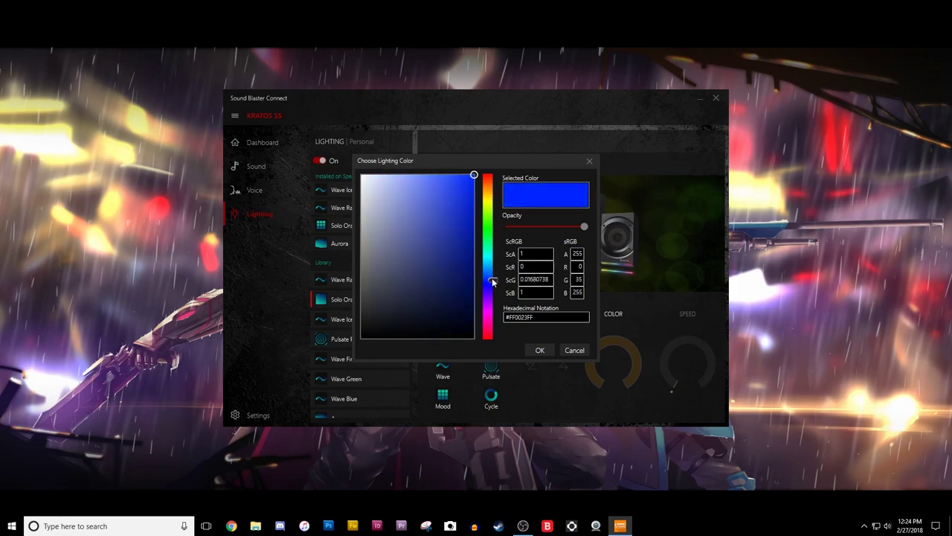
left_click(540, 349)
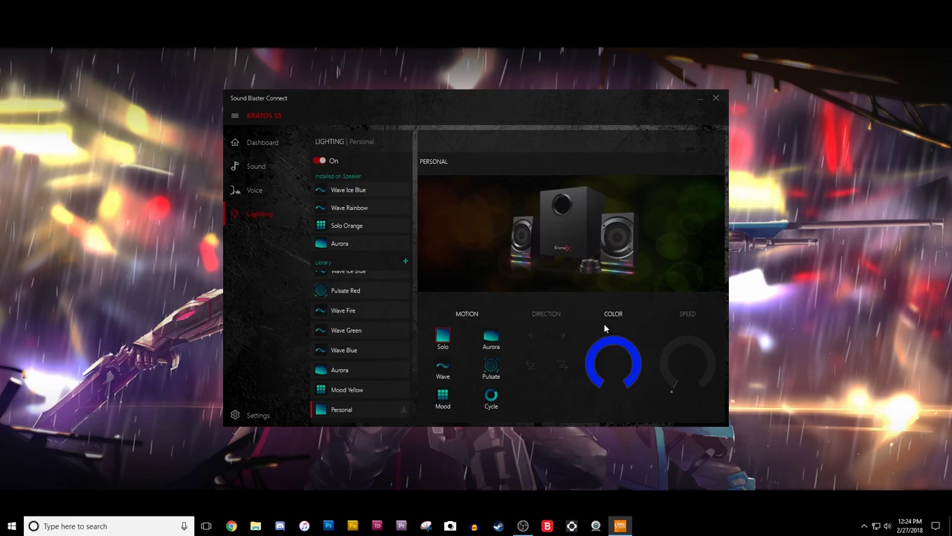
left_click(598, 351)
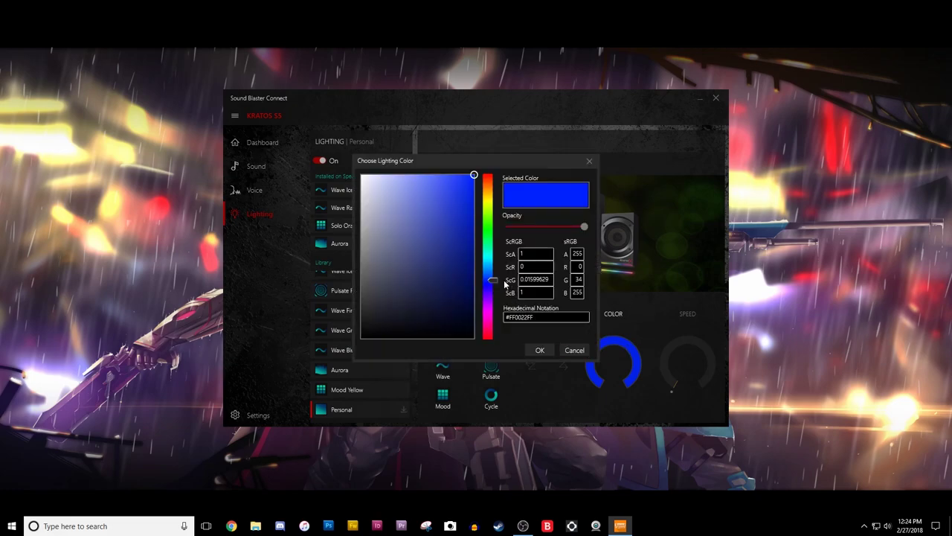
left_click_drag(495, 280, 494, 257)
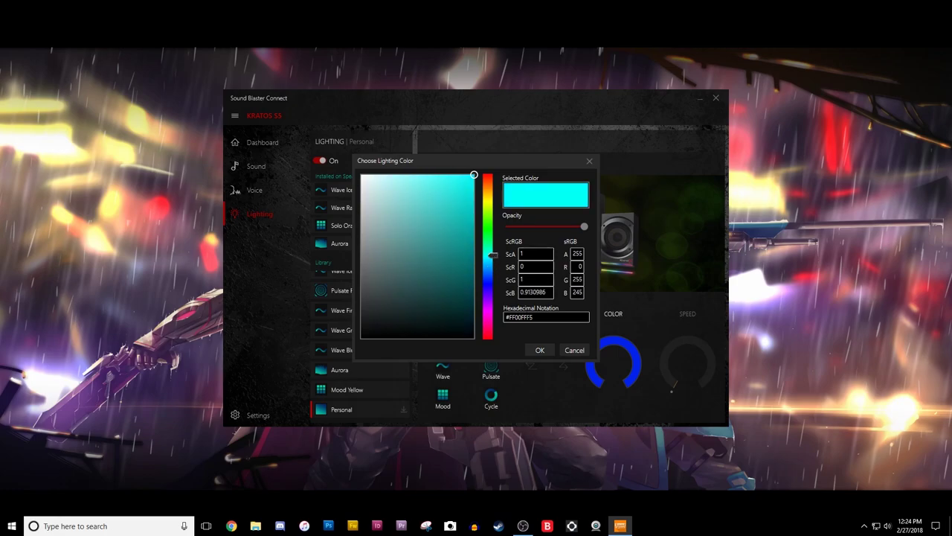
left_click(535, 351)
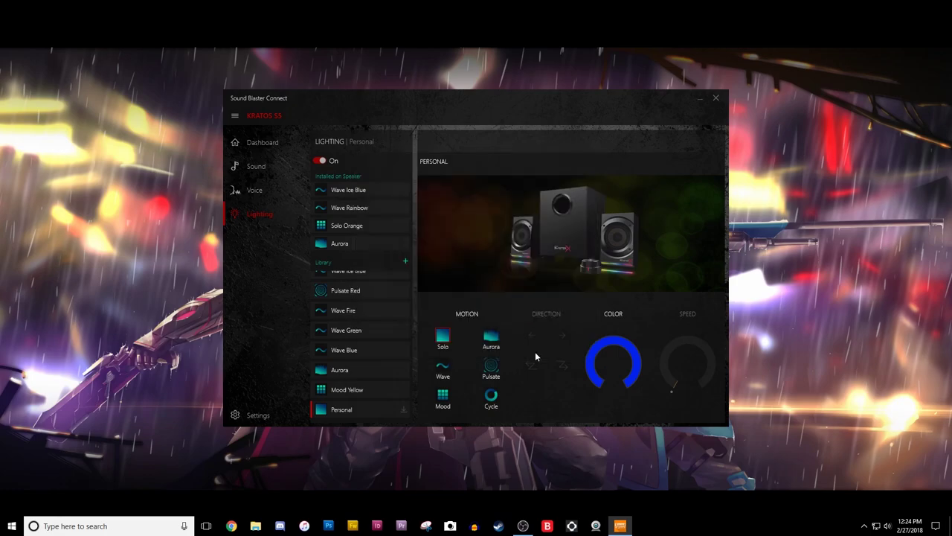
Step: Set the Personal preset's Solo lighting color to pure red, #FFFF0000
left_click(601, 347)
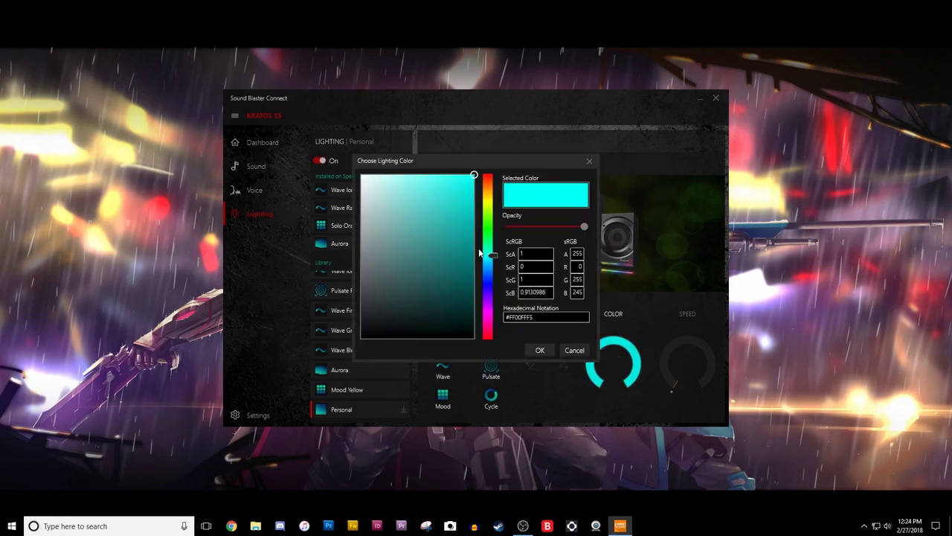
left_click(489, 180)
left_click_drag(491, 175, 493, 168)
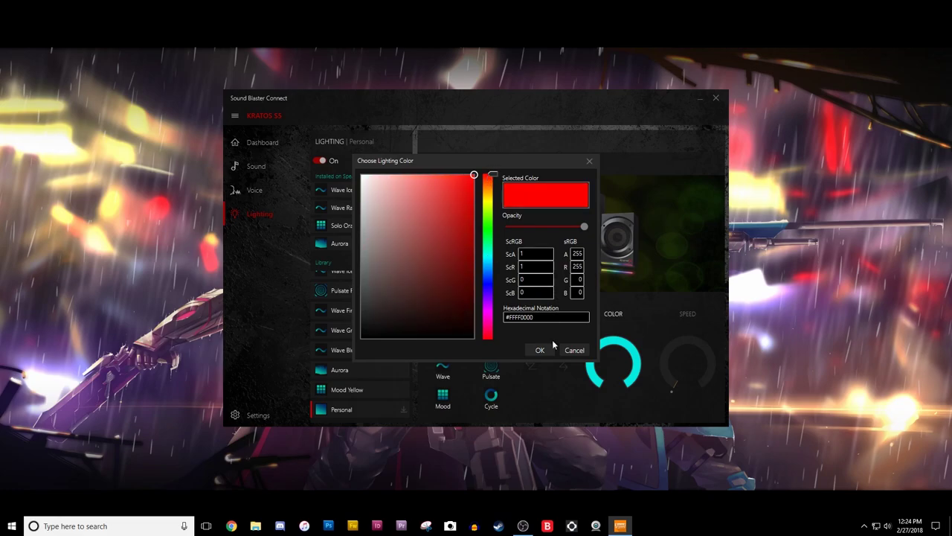
left_click(542, 349)
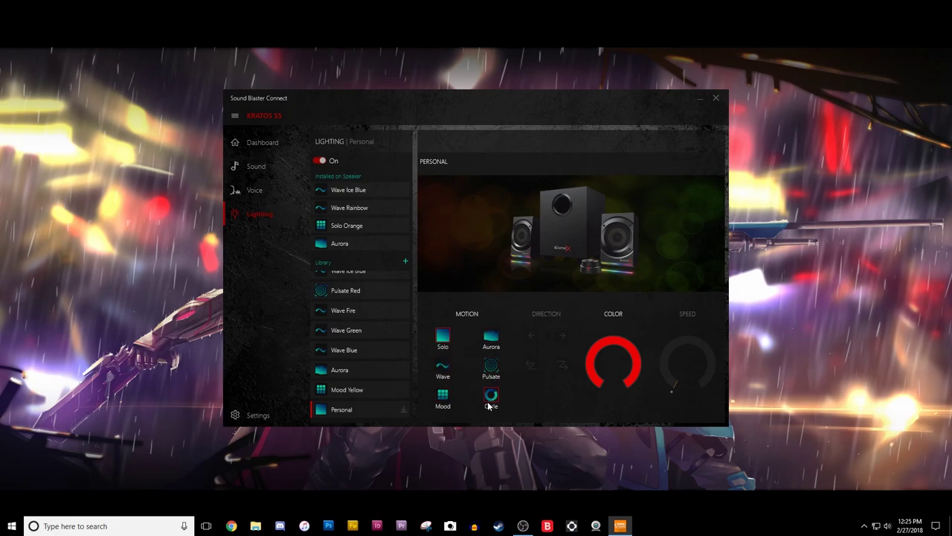
Step: Switch the Personal lighting's motion to Pulsate and change its first color segment to blue-violet #FF2700FF
left_click(492, 375)
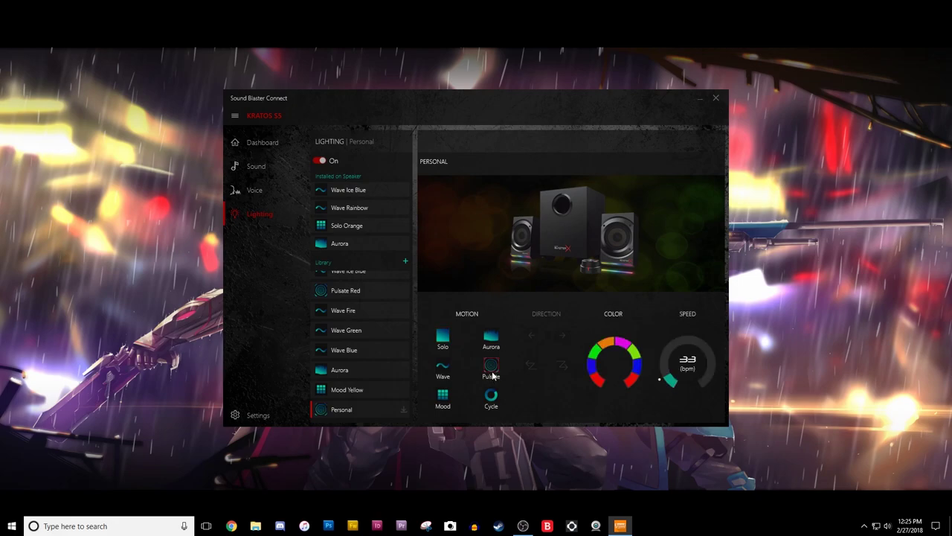
left_click(593, 382)
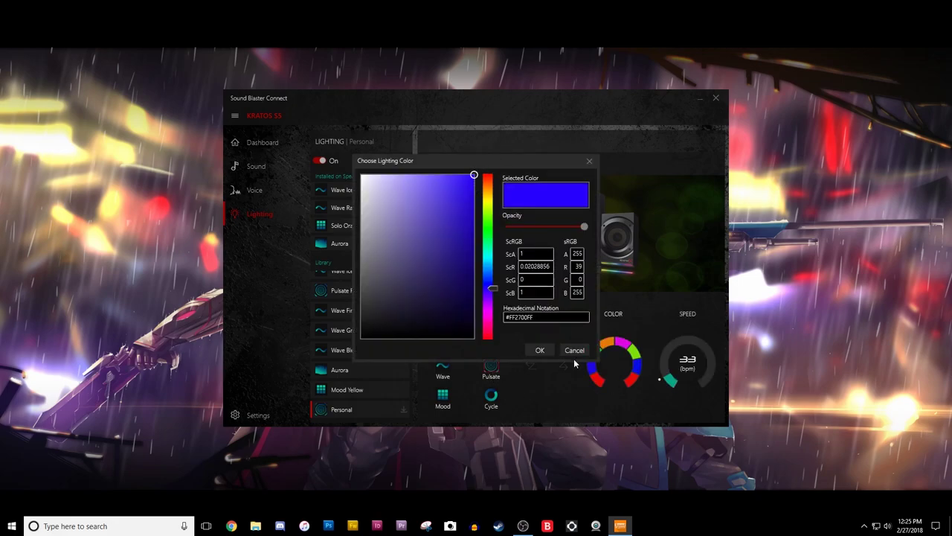
left_click(541, 349)
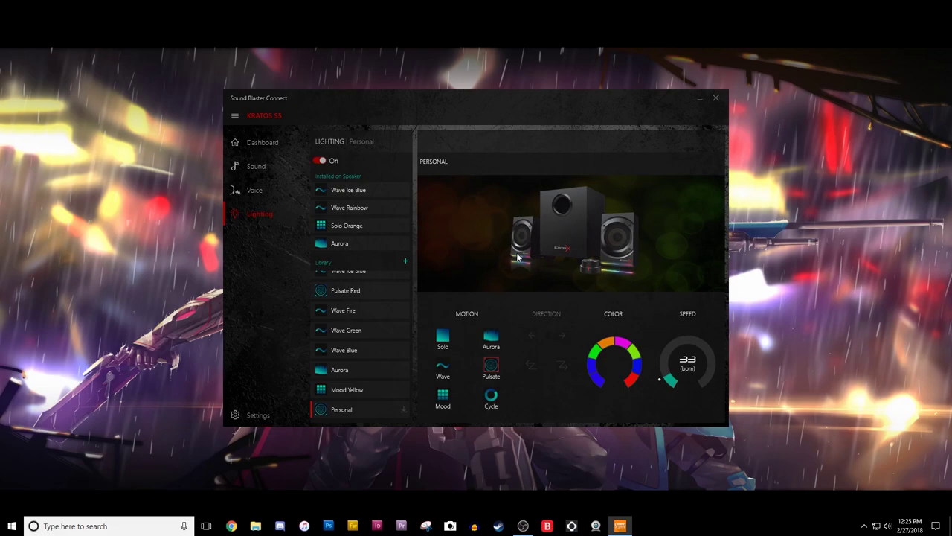
Step: Change the green second color segment of the Pulsate lighting to blue #FF0424F7
left_click(597, 357)
left_click(490, 280)
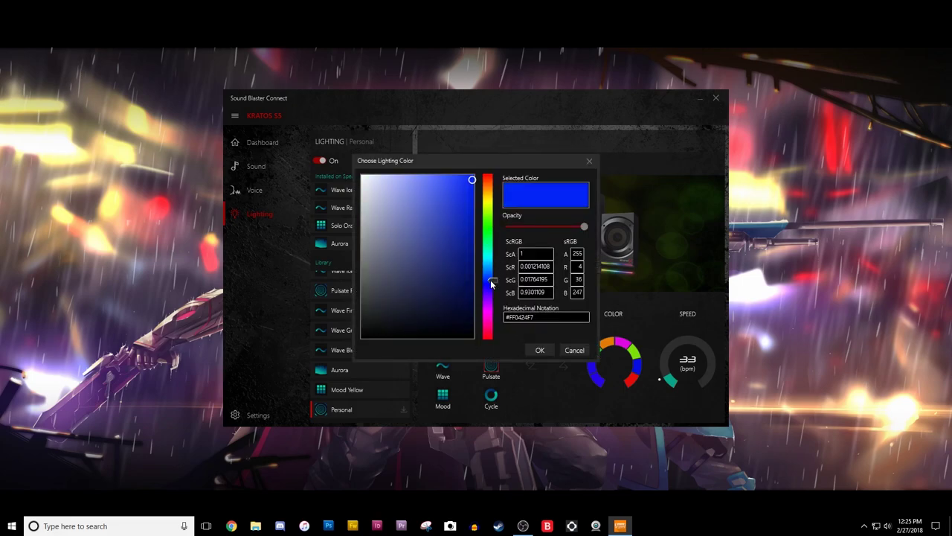
left_click_drag(490, 280, 491, 280)
left_click(575, 350)
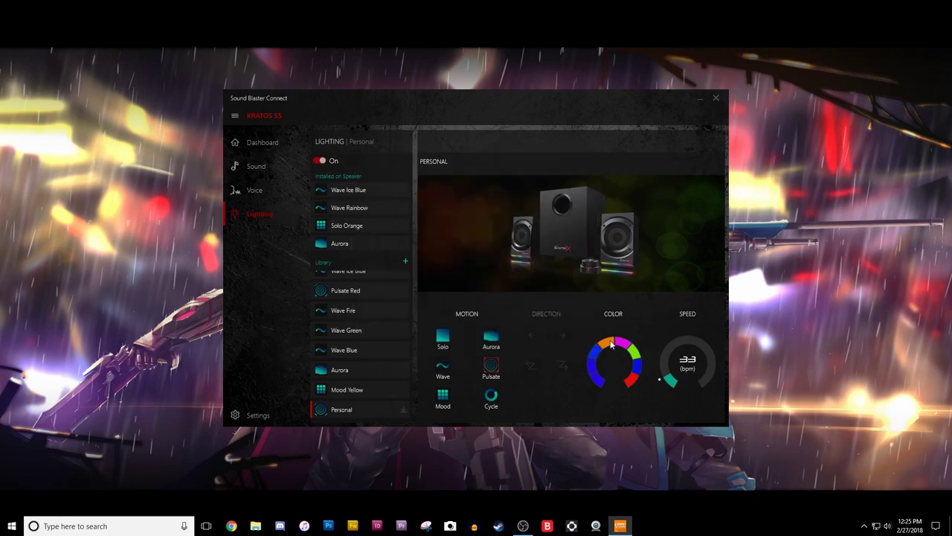
Step: Change the orange third color segment of the Pulsate lighting to blue #FF0018FA
left_click(608, 343)
left_click(490, 283)
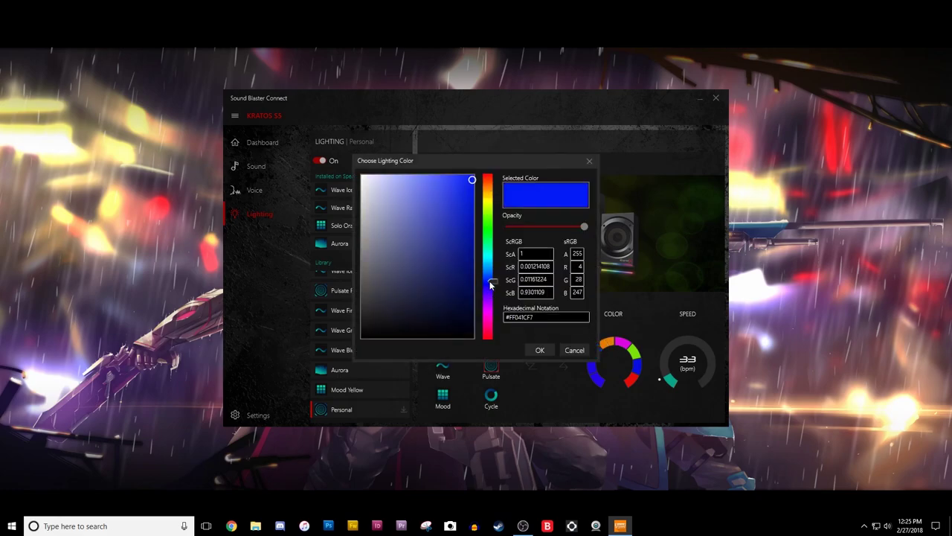
left_click(474, 179)
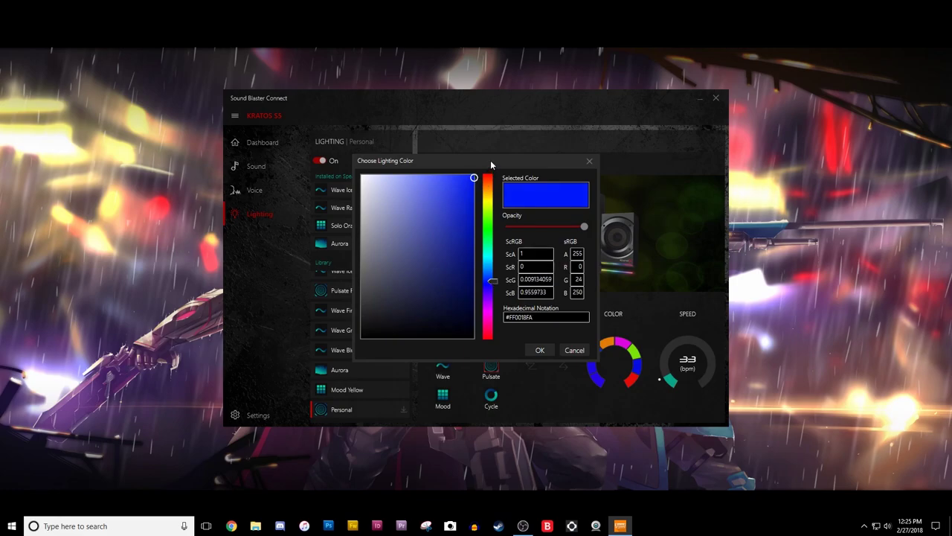
left_click(548, 349)
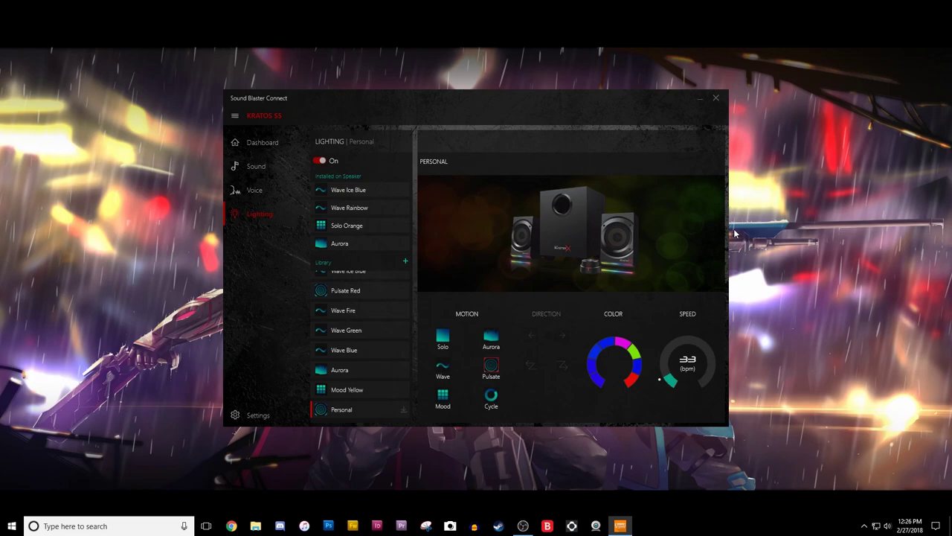
Step: Look over the Sound equalizer page and browse the sound experience library on the Dashboard
left_click(276, 163)
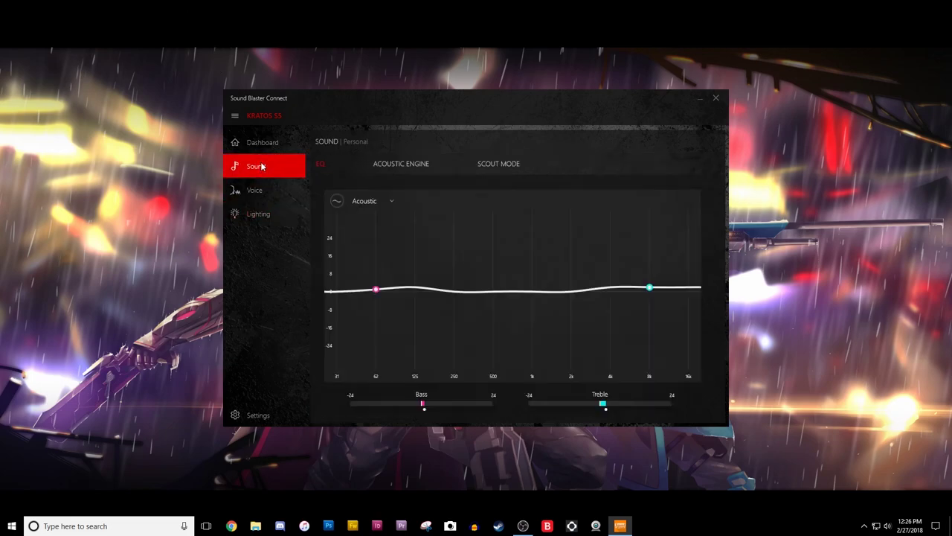
left_click(271, 142)
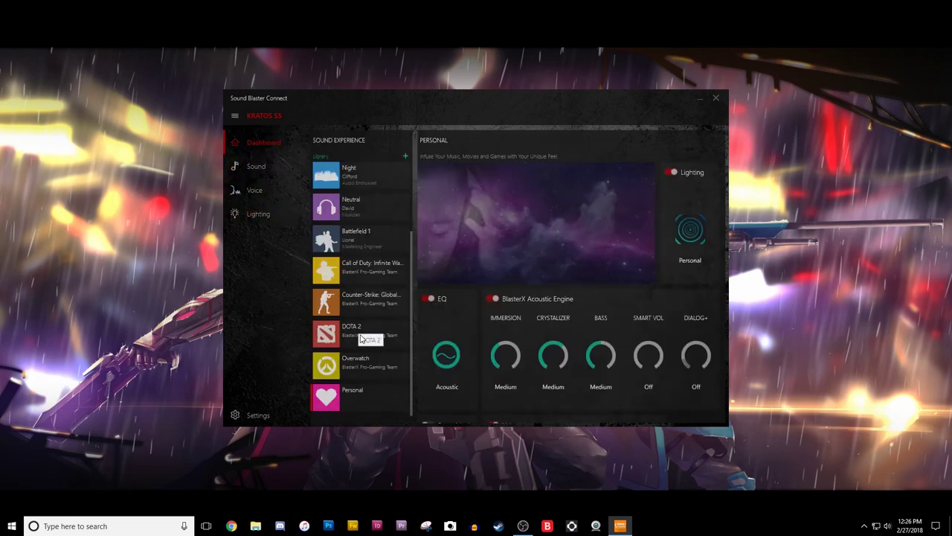
scroll(361, 339, "up", 3)
scroll(383, 290, "down", 2)
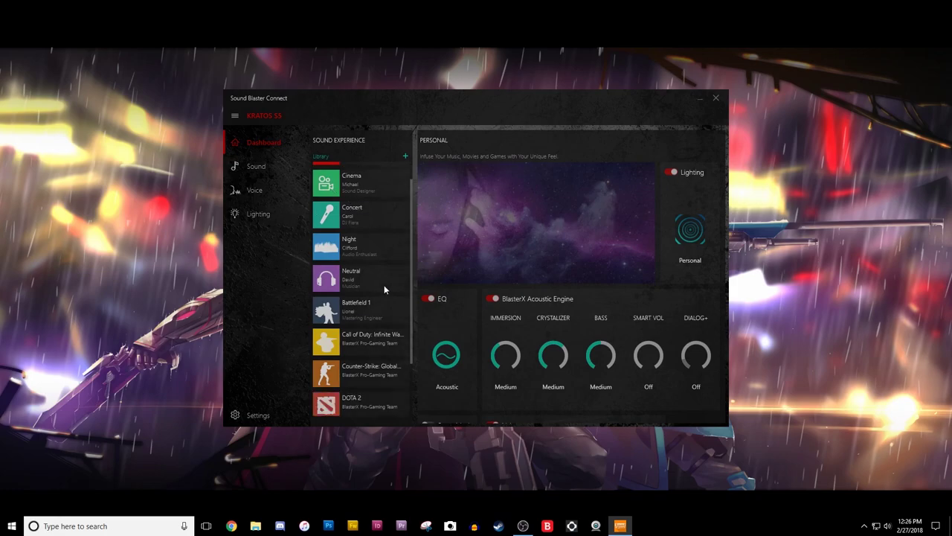
scroll(361, 319, "up", 2)
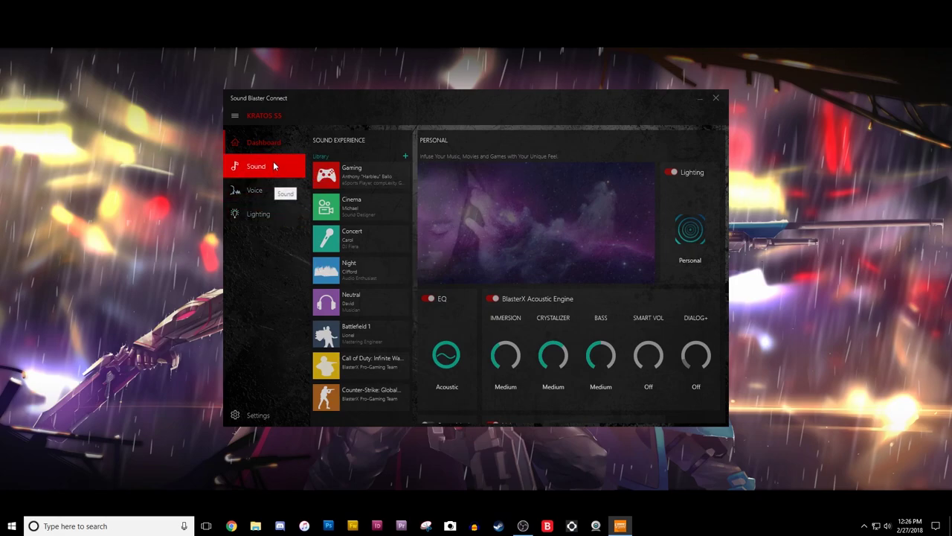
Step: Revisit the Voice, Sound and Lighting pages and return to the Dashboard overview
left_click(256, 190)
left_click(256, 166)
left_click(255, 189)
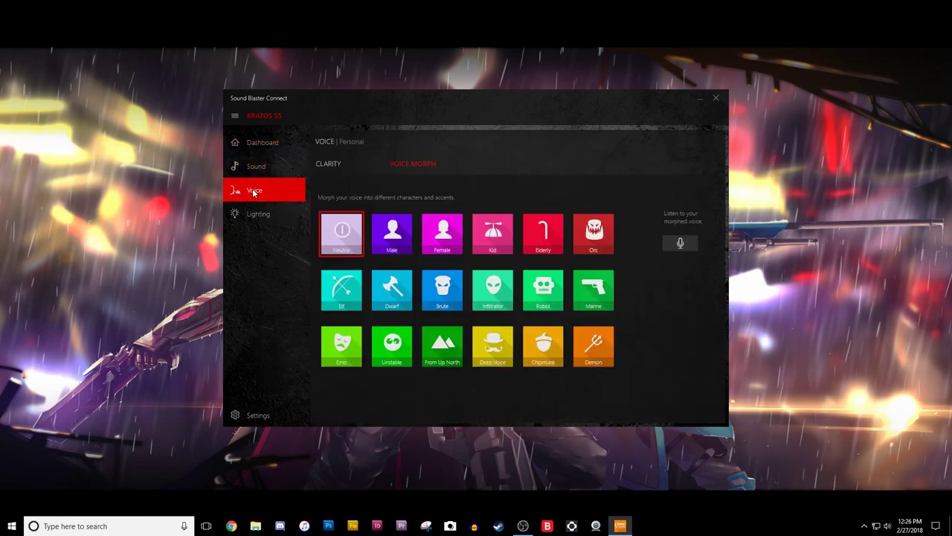
left_click(257, 214)
left_click(257, 166)
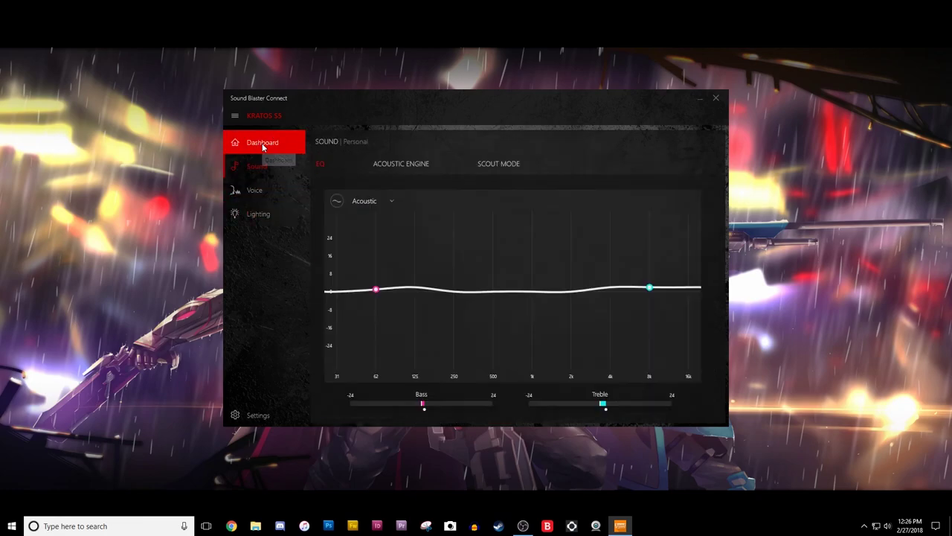
left_click(264, 143)
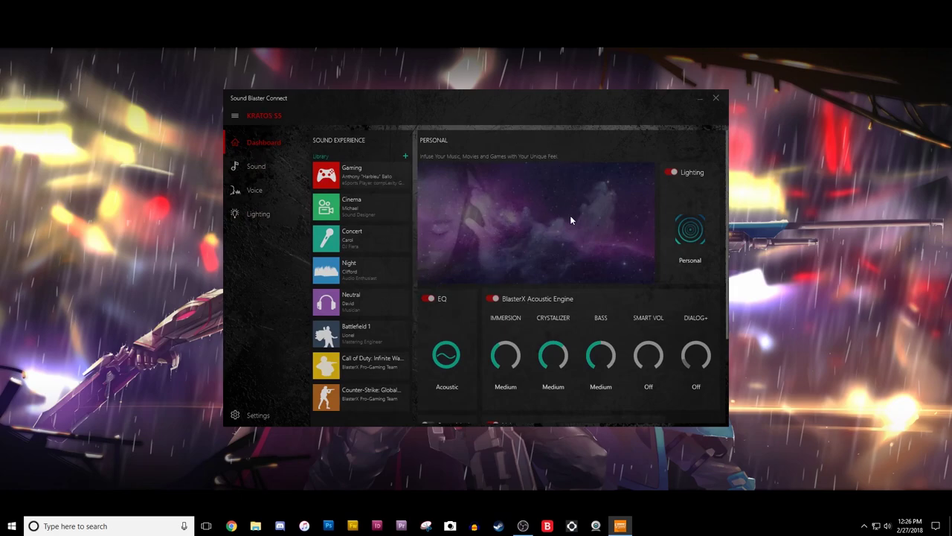
Step: Change the magenta fourth color segment of the Personal Pulsate lighting to spring green #FF04F76A
left_click(256, 213)
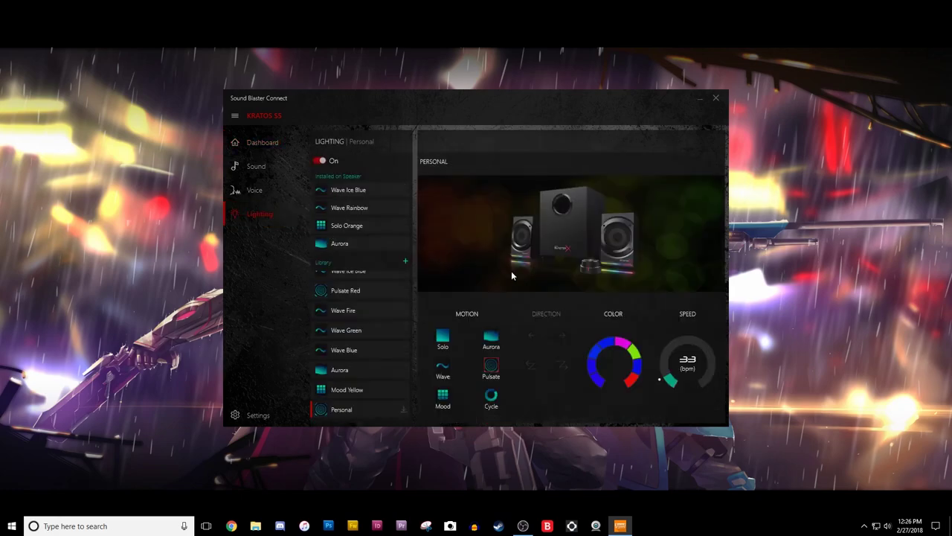
left_click(627, 350)
left_click(489, 229)
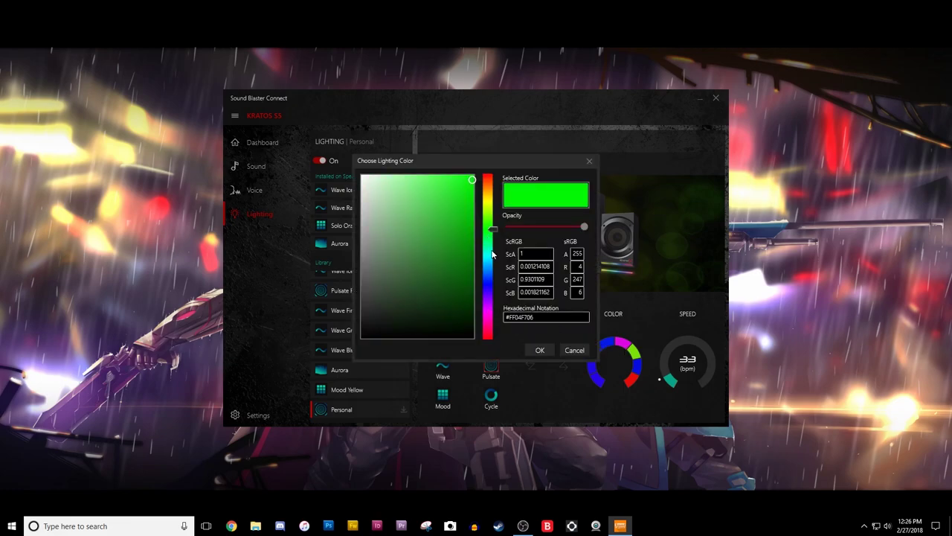
left_click(491, 250)
left_click(490, 244)
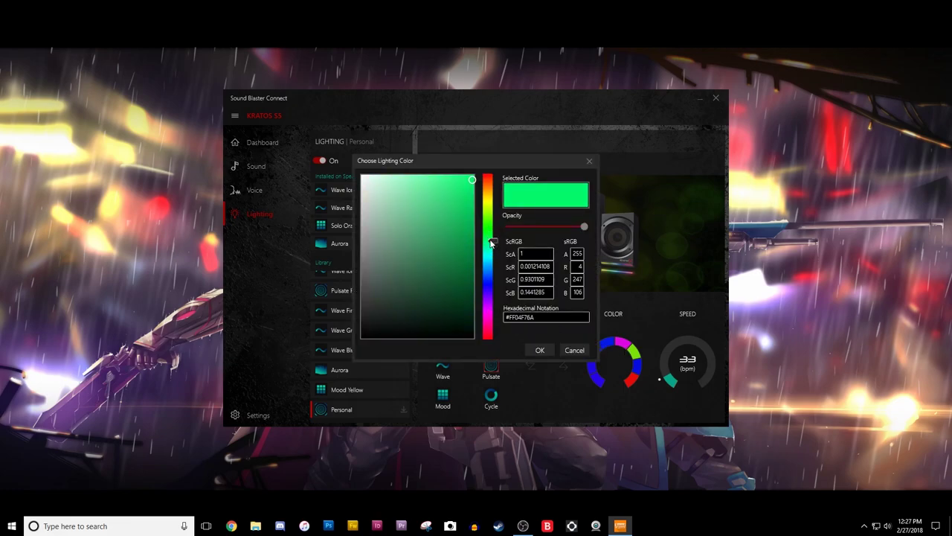
left_click(540, 349)
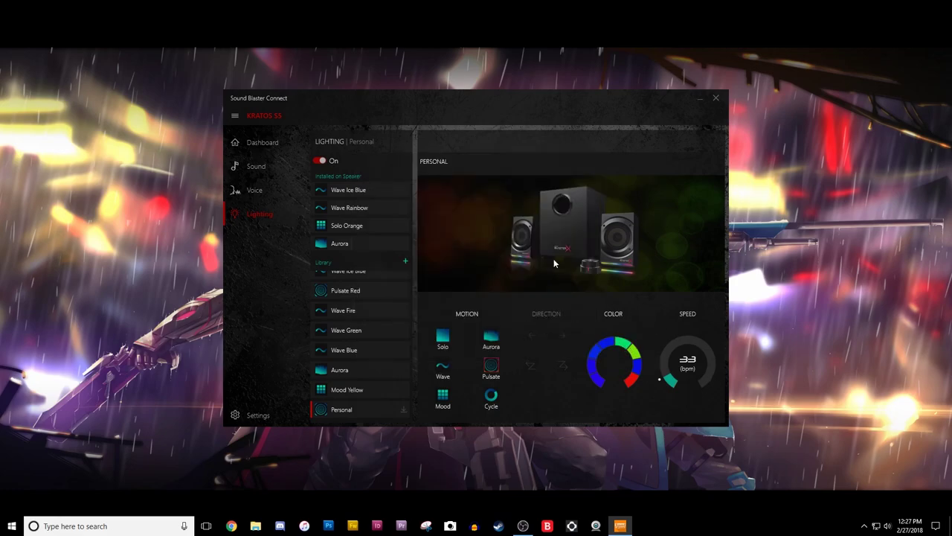
Step: Glance through the lighting library, the Dashboard and the Voice page, ending back on the Lighting page
scroll(350, 315, "up", 1)
scroll(345, 312, "down", 1)
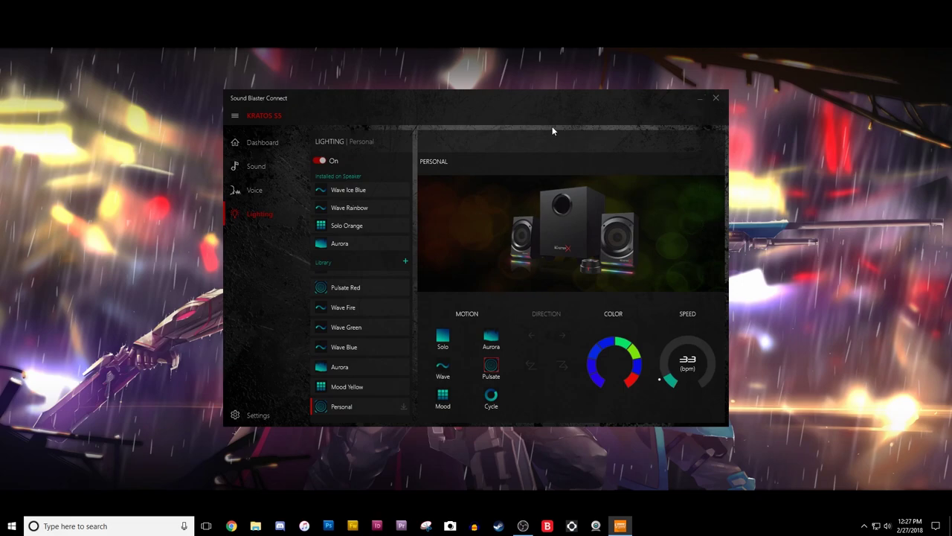
left_click(262, 143)
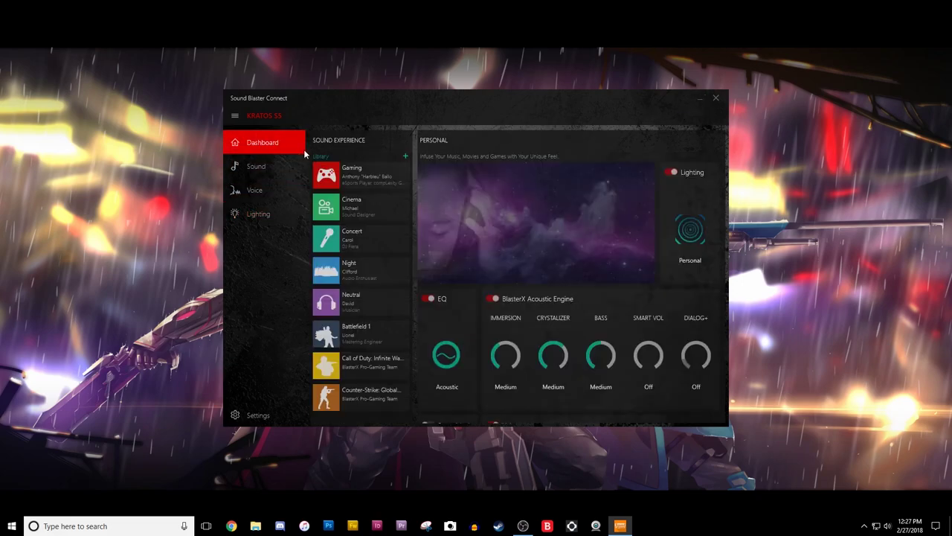
left_click(262, 191)
left_click(262, 214)
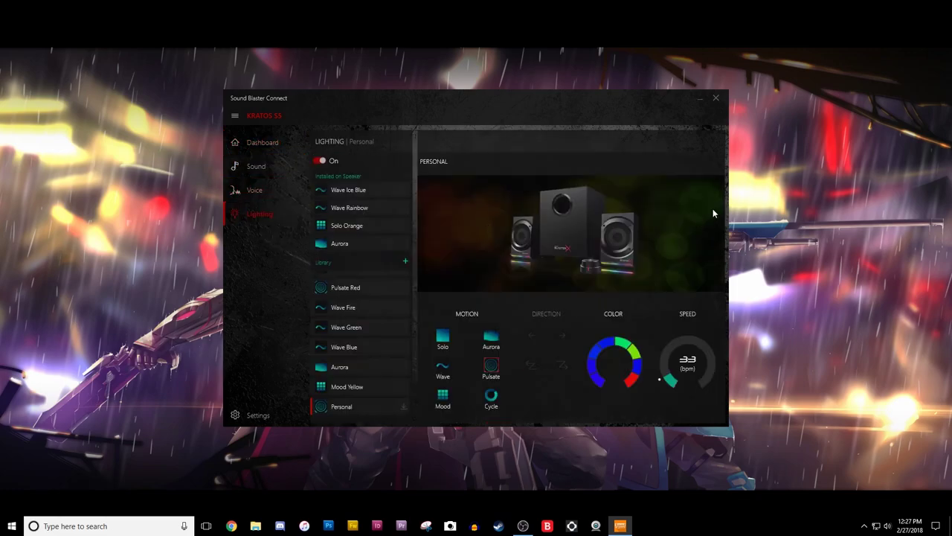